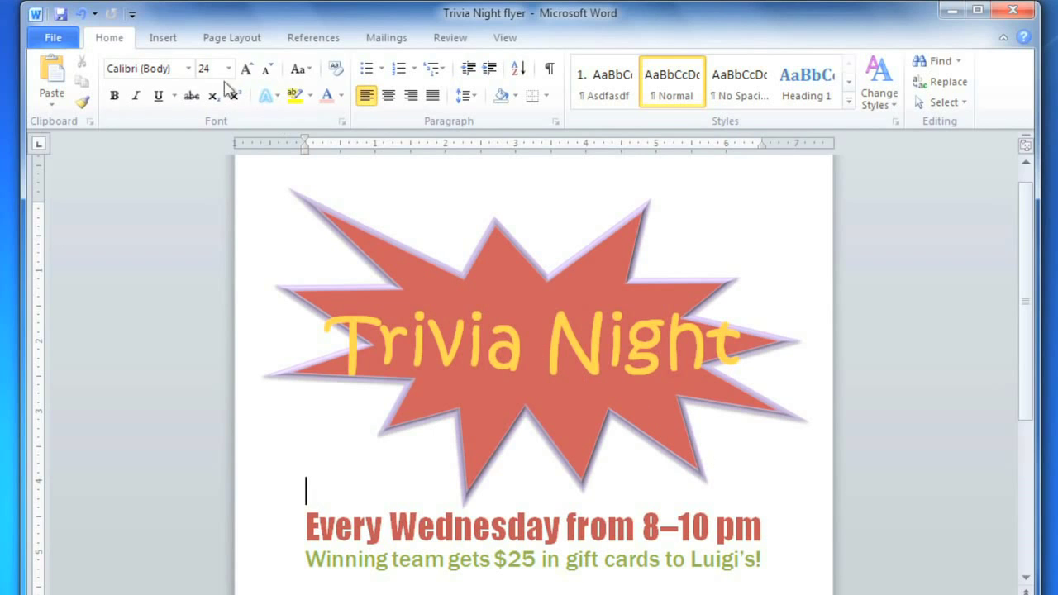
Draw a text box about 5.5 inches wide over the lower part of the starburst and enter "@ Luigi's Pizza" in it
left_click(174, 43)
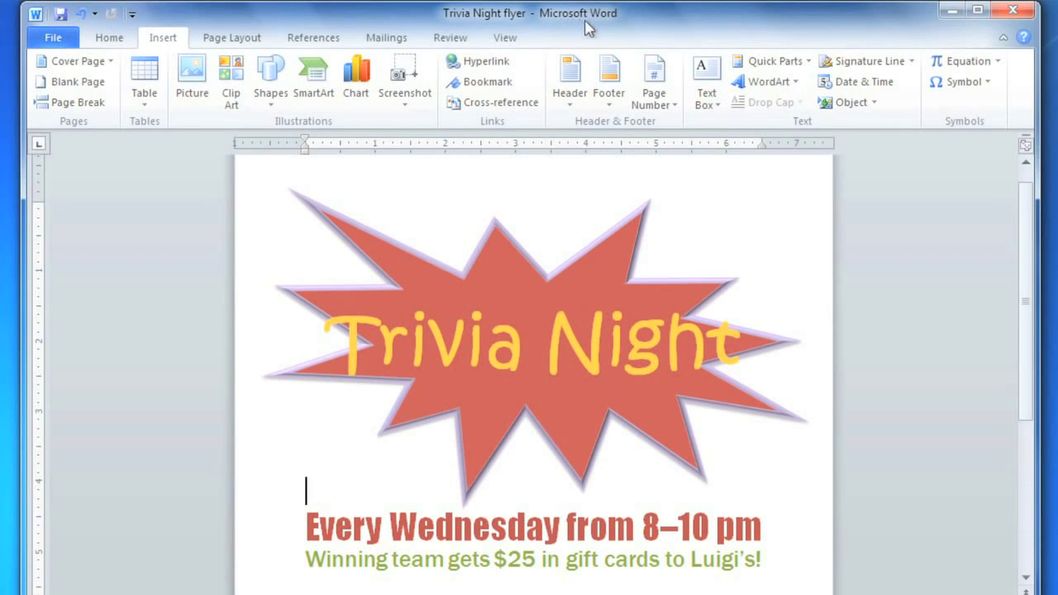
left_click(705, 76)
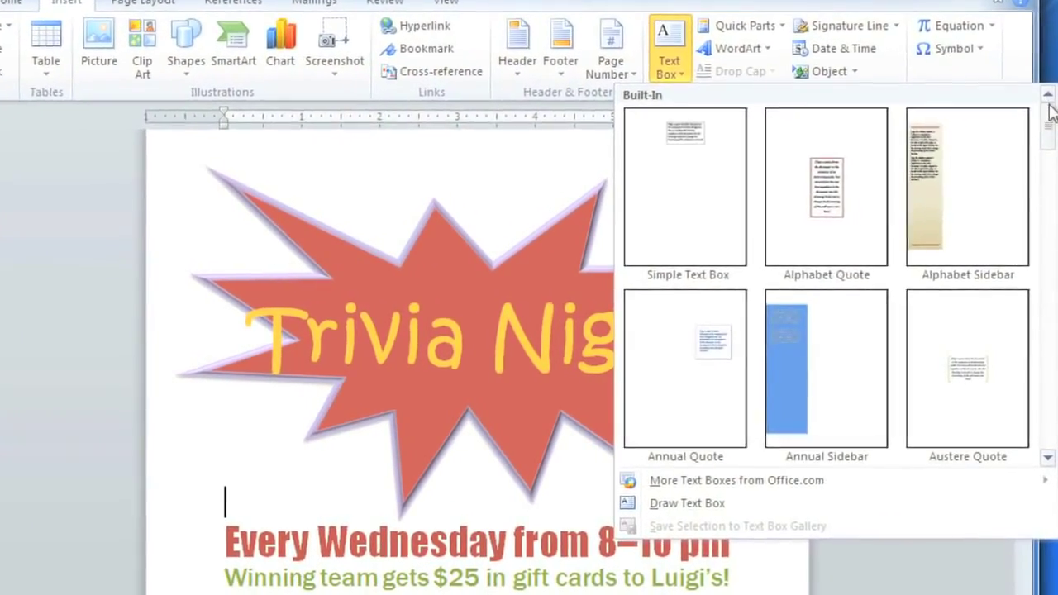
left_click_drag(1047, 116, 1049, 207)
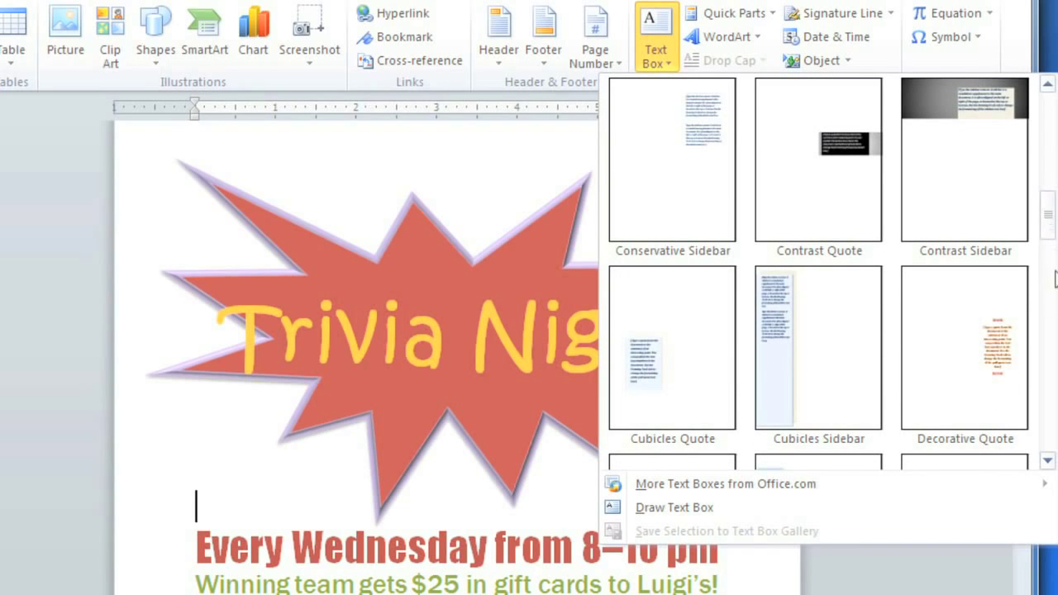
left_click(669, 512)
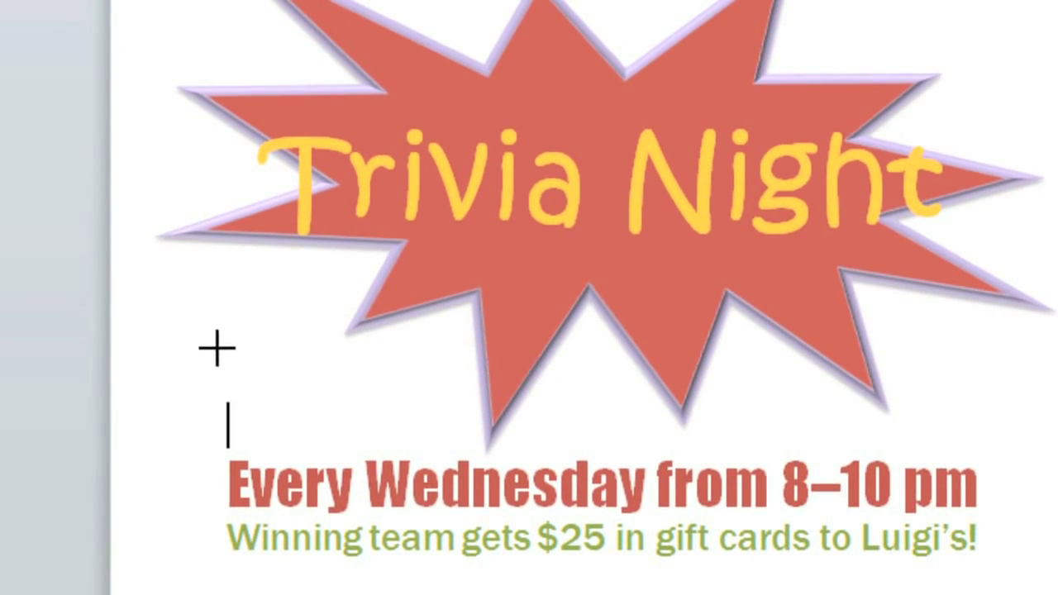
left_click_drag(216, 349, 849, 473)
type("@ Lu")
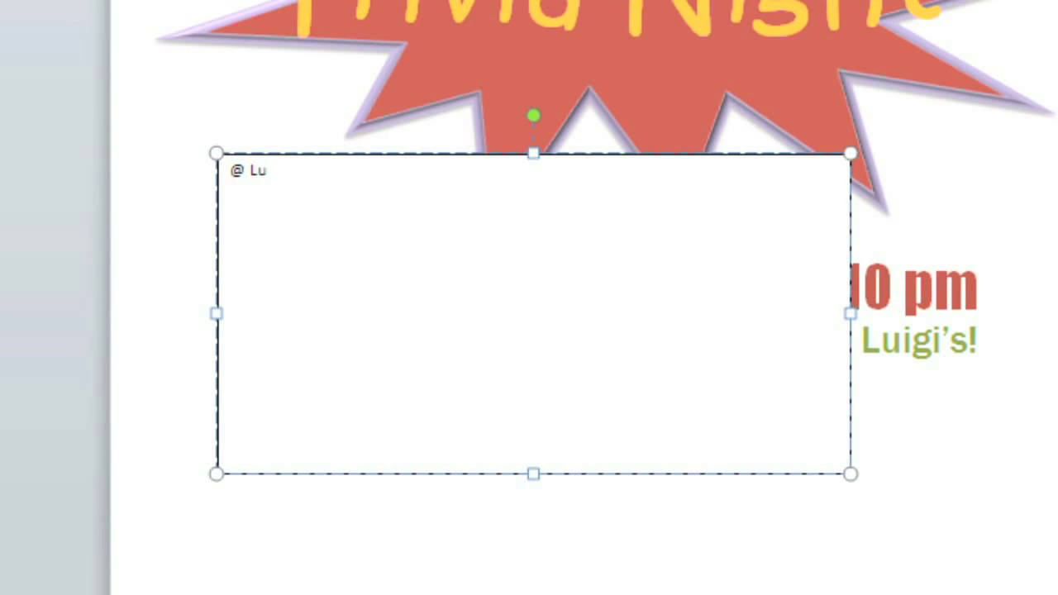
type("igi's Pizza")
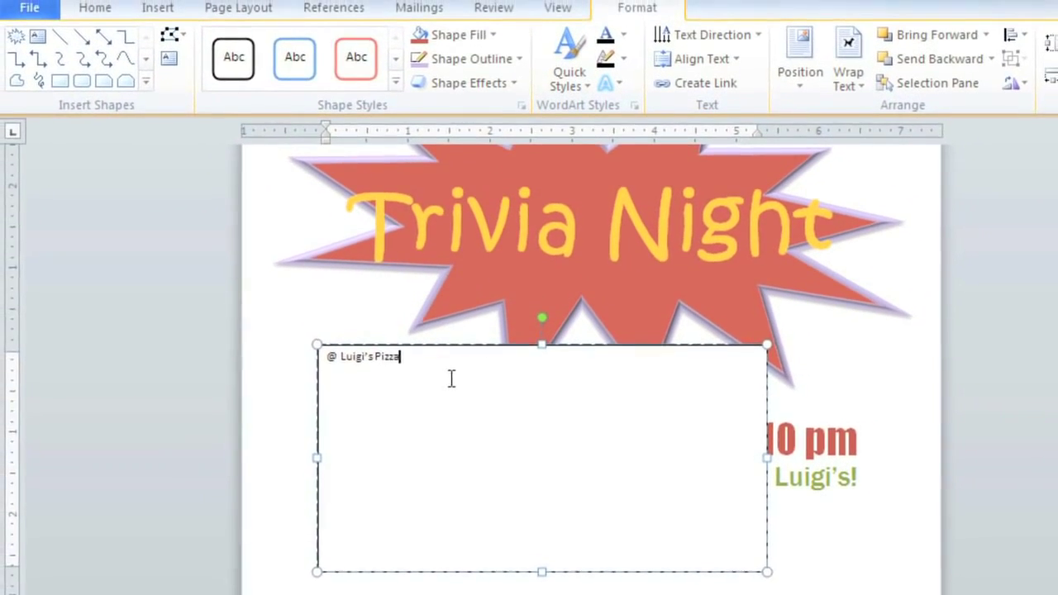
Format the "@ Luigi's Pizza" text in Kristen ITC at size 36
left_click_drag(353, 227, 286, 226)
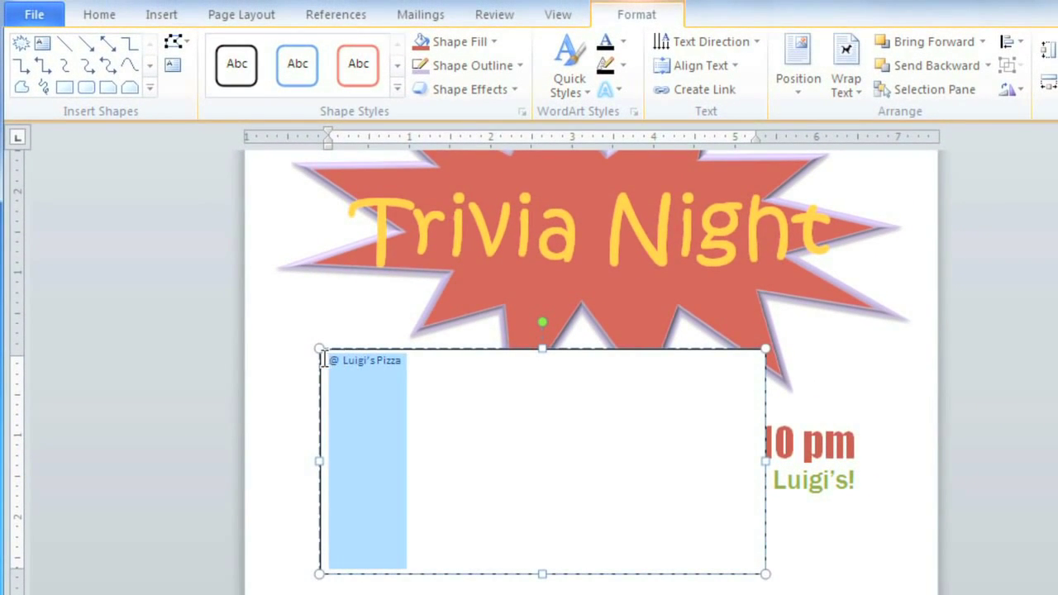
left_click(96, 16)
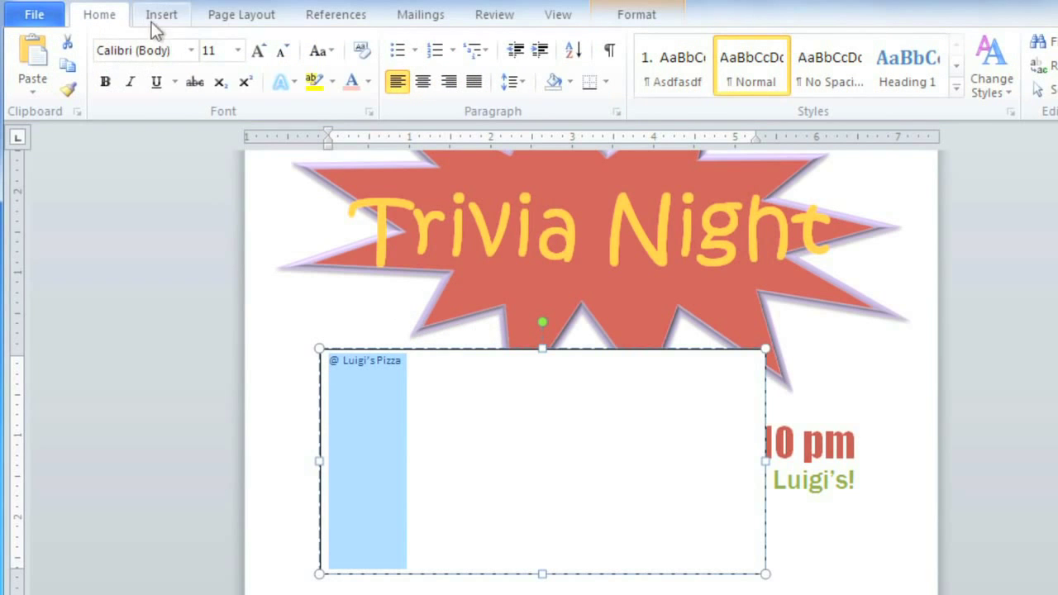
left_click(191, 51)
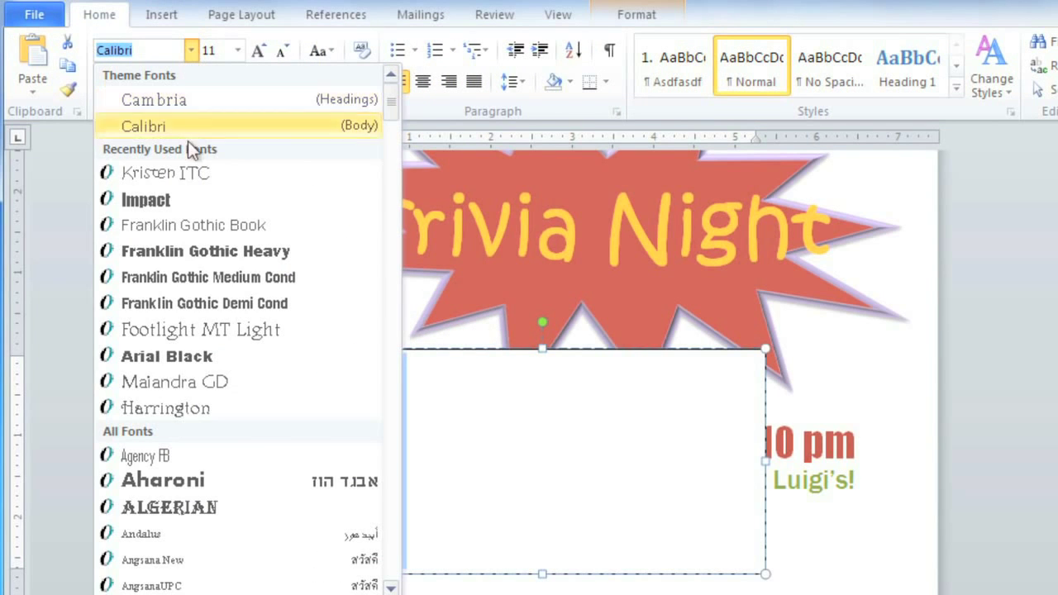
left_click(186, 172)
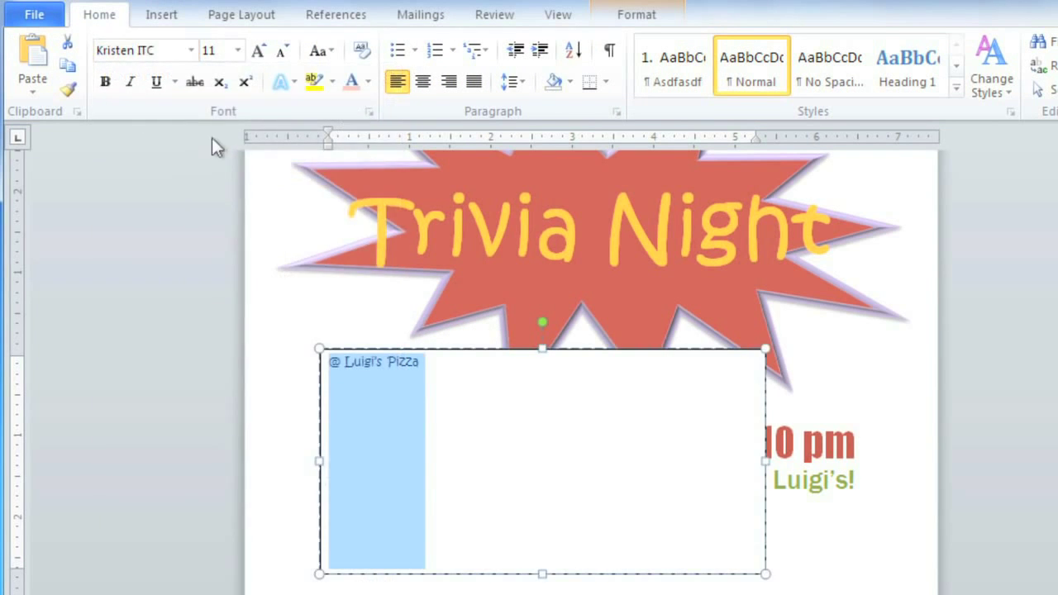
left_click(240, 51)
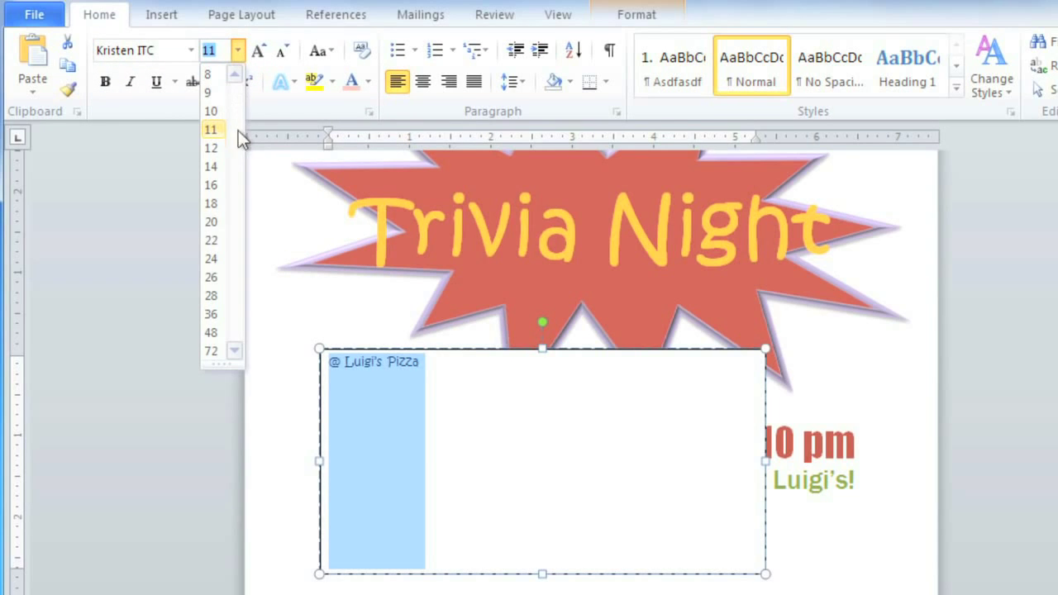
left_click(216, 314)
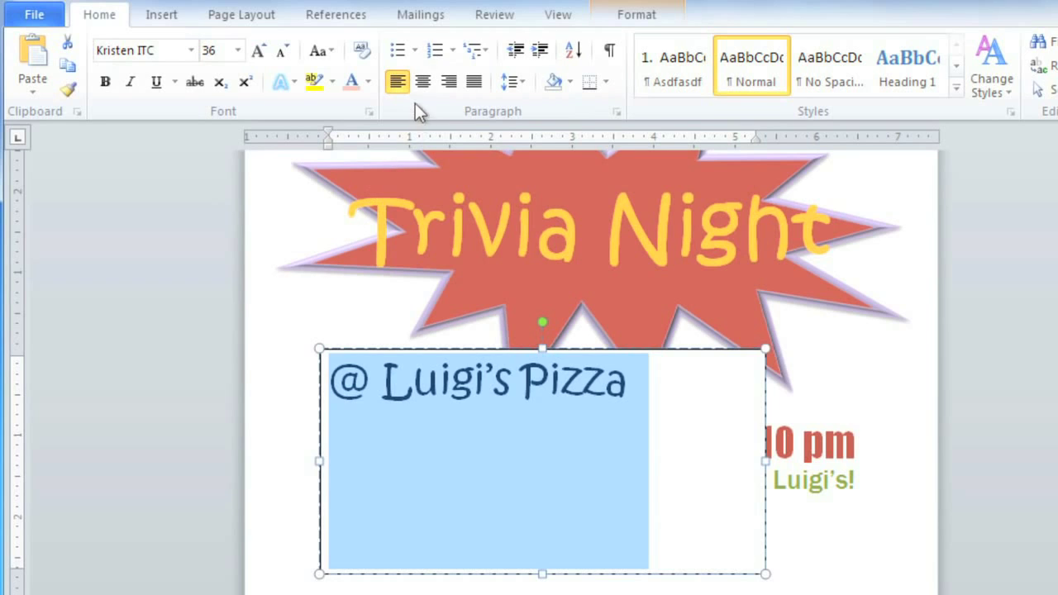
Center the "@ Luigi's Pizza" text horizontally and remove the space after its paragraph
left_click(422, 82)
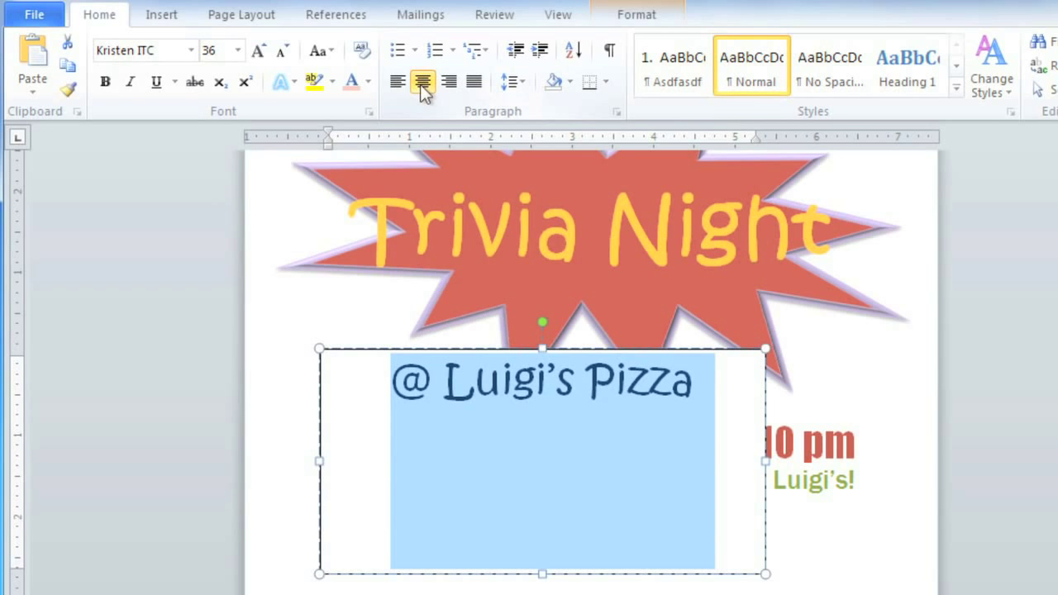
left_click(514, 87)
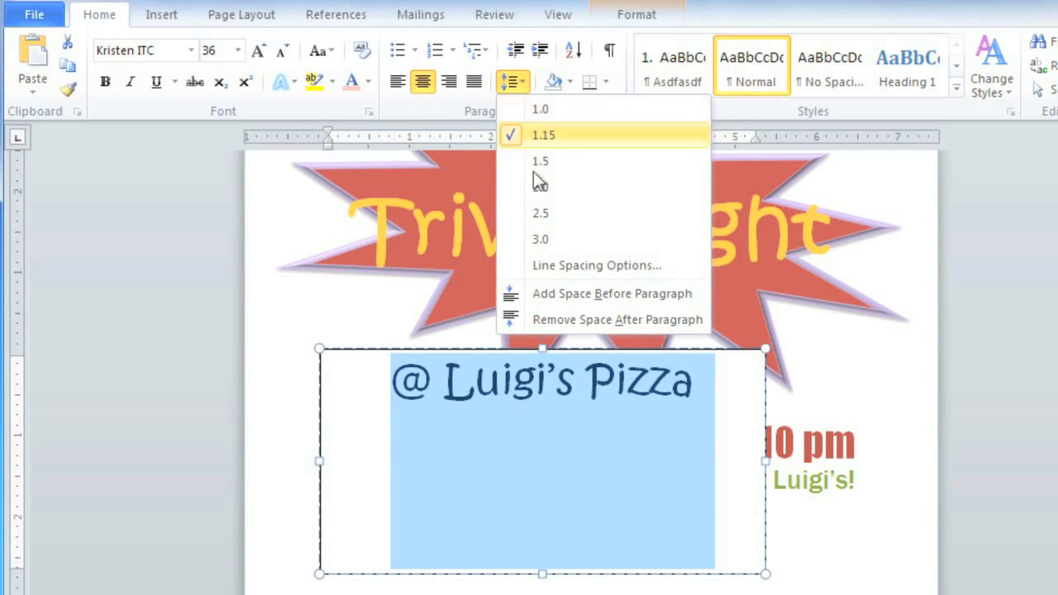
left_click(553, 319)
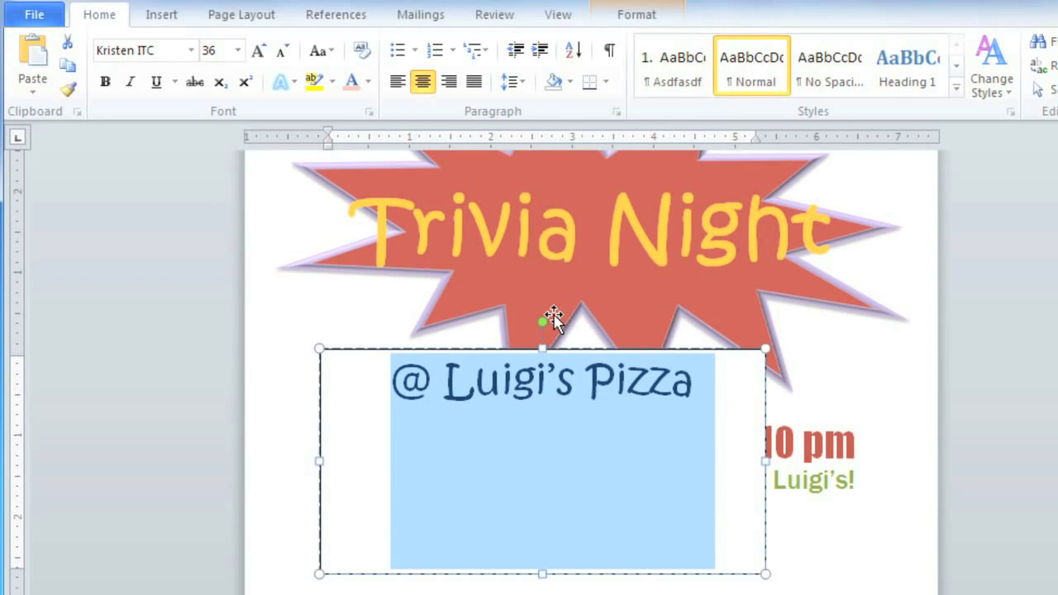
Align the text vertically to the middle of the text box
left_click(634, 15)
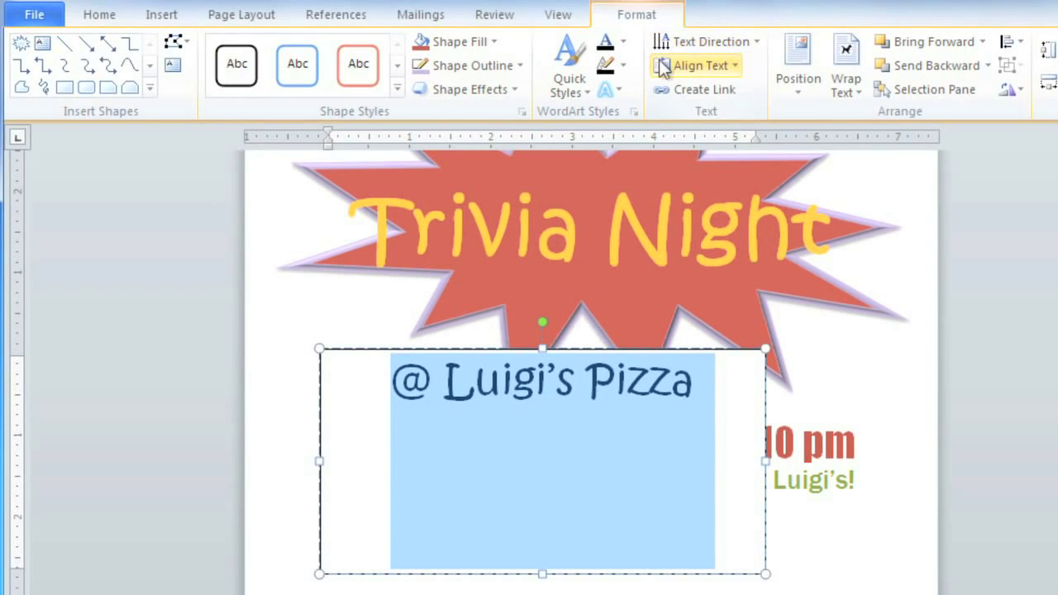
left_click(663, 68)
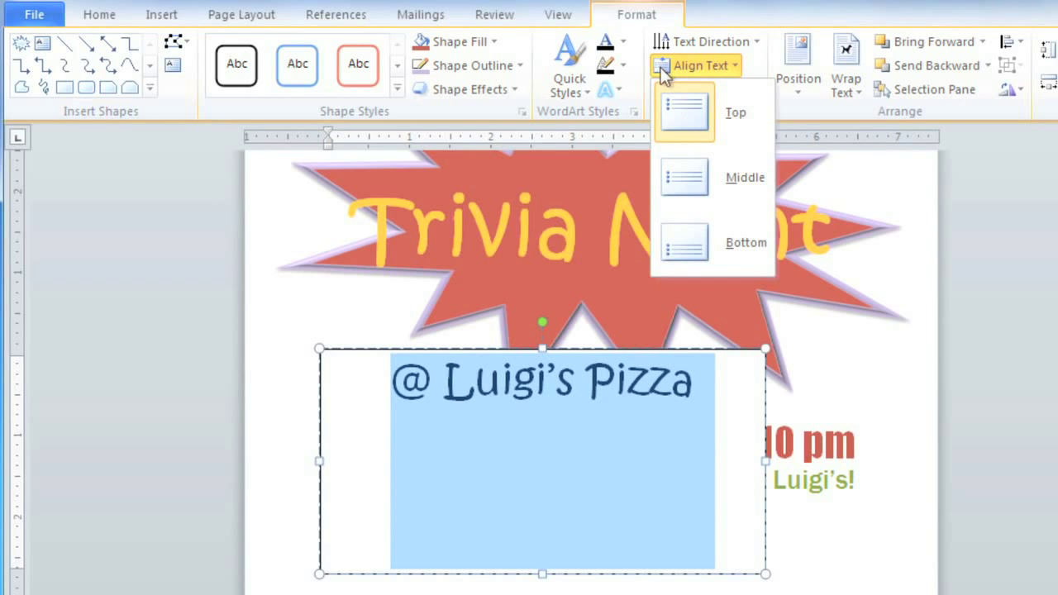
left_click(696, 182)
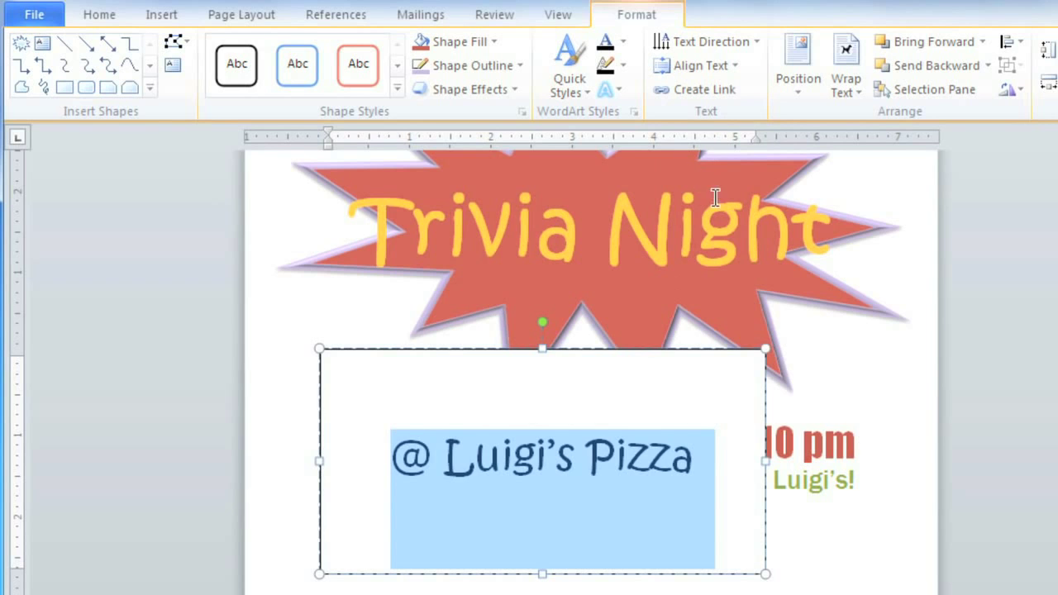
Shrink the text box to about 4.6 inches wide and move it up, centered just above the "Every Wednesday" line
left_click(762, 348)
left_click_drag(762, 348, 696, 377)
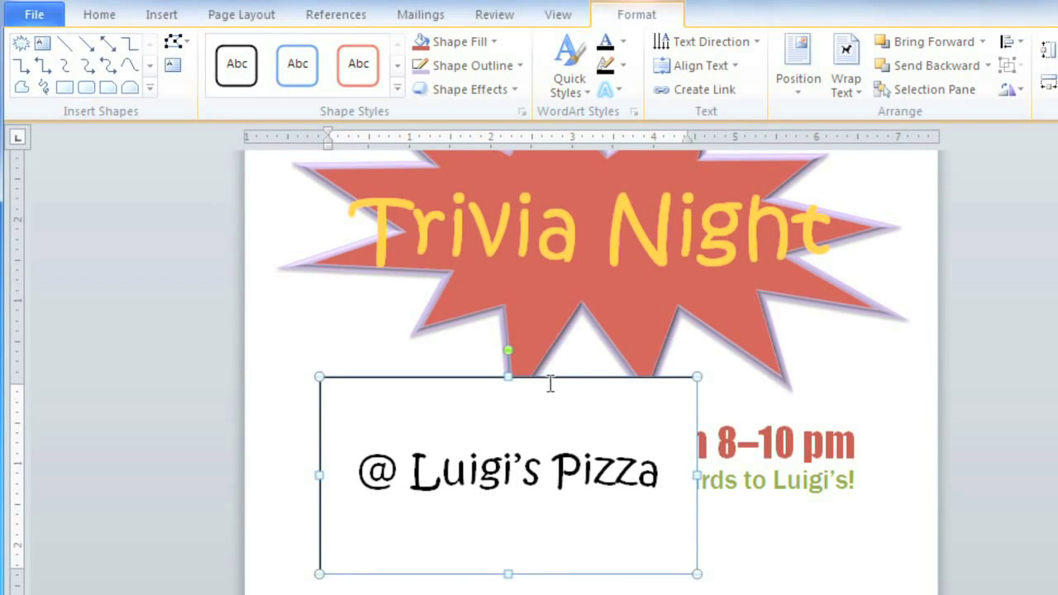
left_click_drag(507, 377, 508, 420)
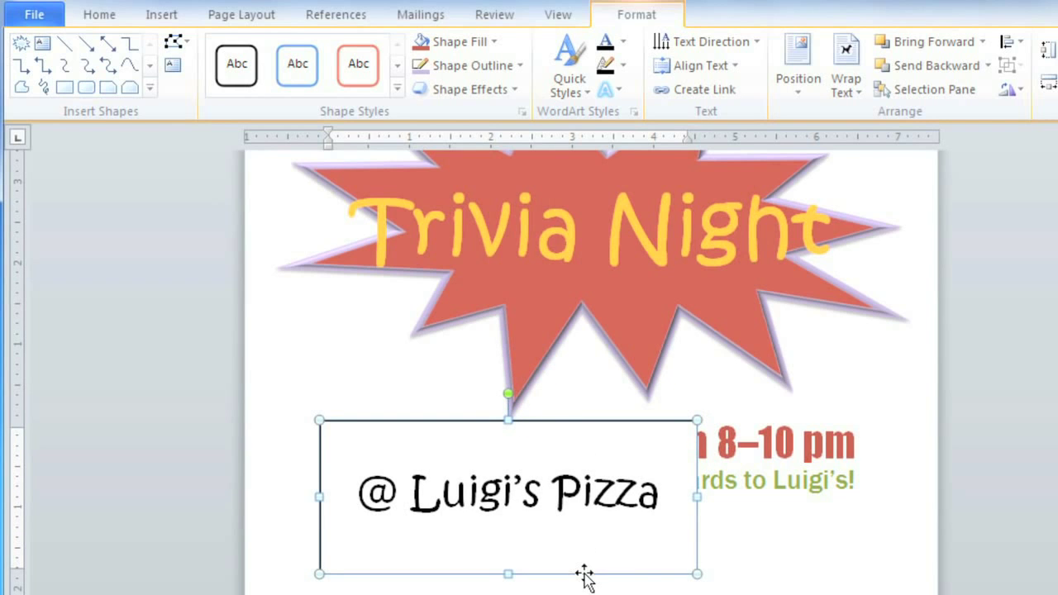
left_click_drag(583, 571, 654, 426)
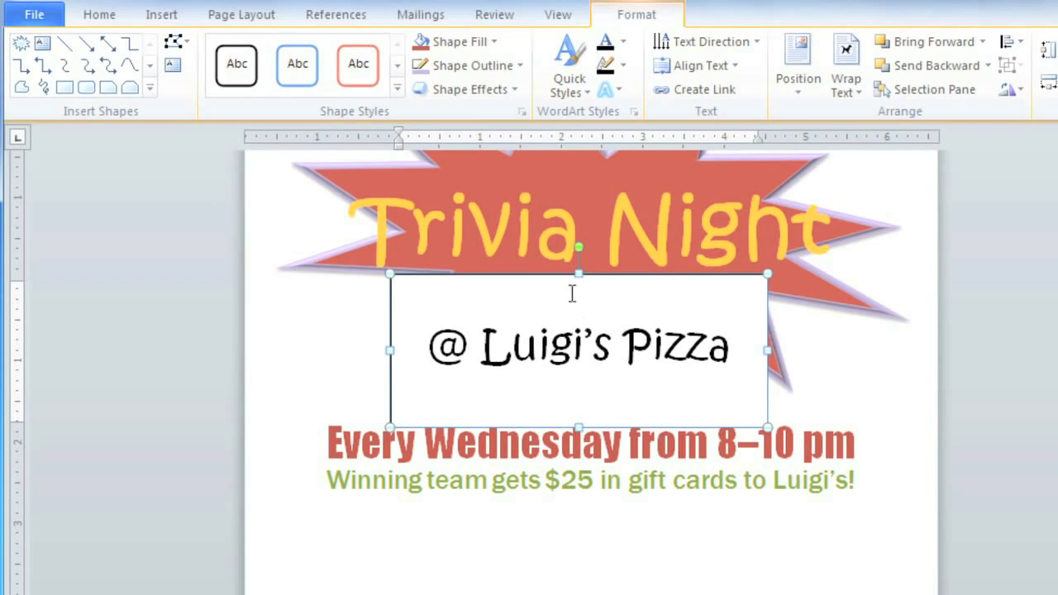
Apply the solid green shape style with white outline and white text to the text box
left_click(396, 90)
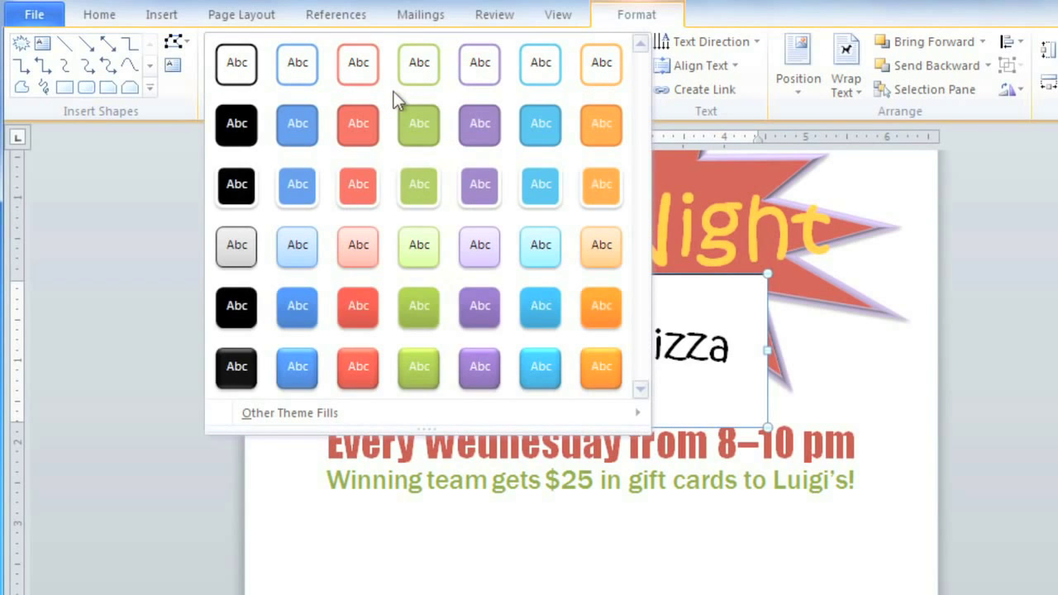
left_click(413, 189)
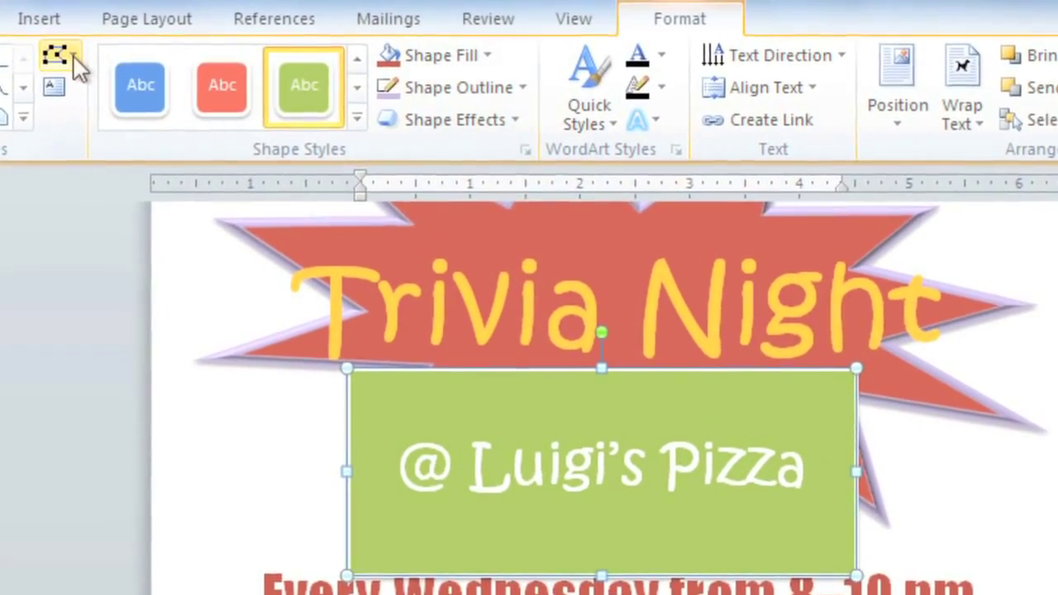
Change the green text box's shape to a trapezoid and lower its top edge, making it about 1.5 inches high
left_click(65, 55)
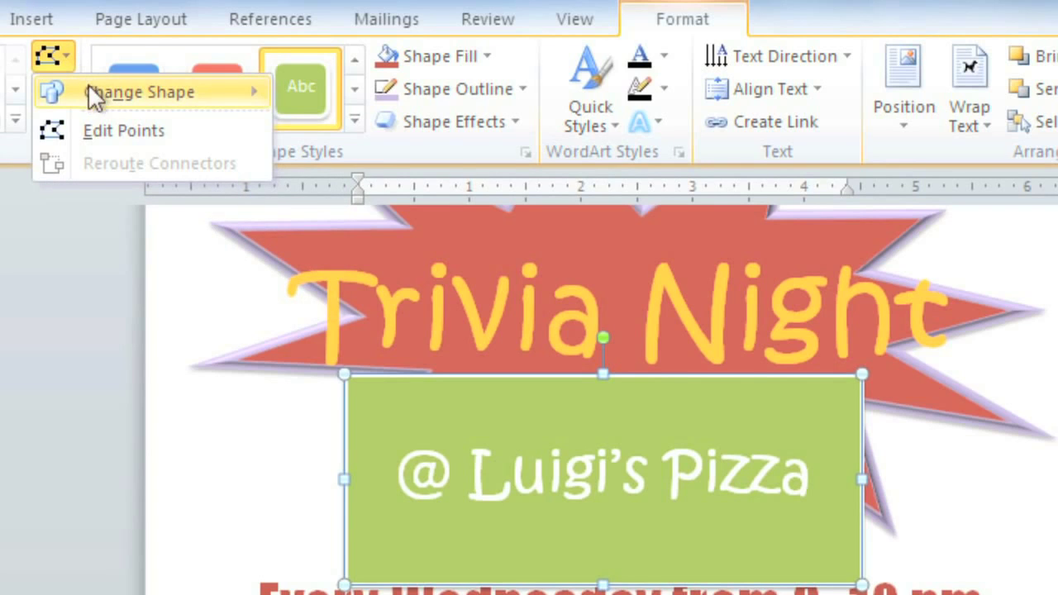
mouse_move(144, 86)
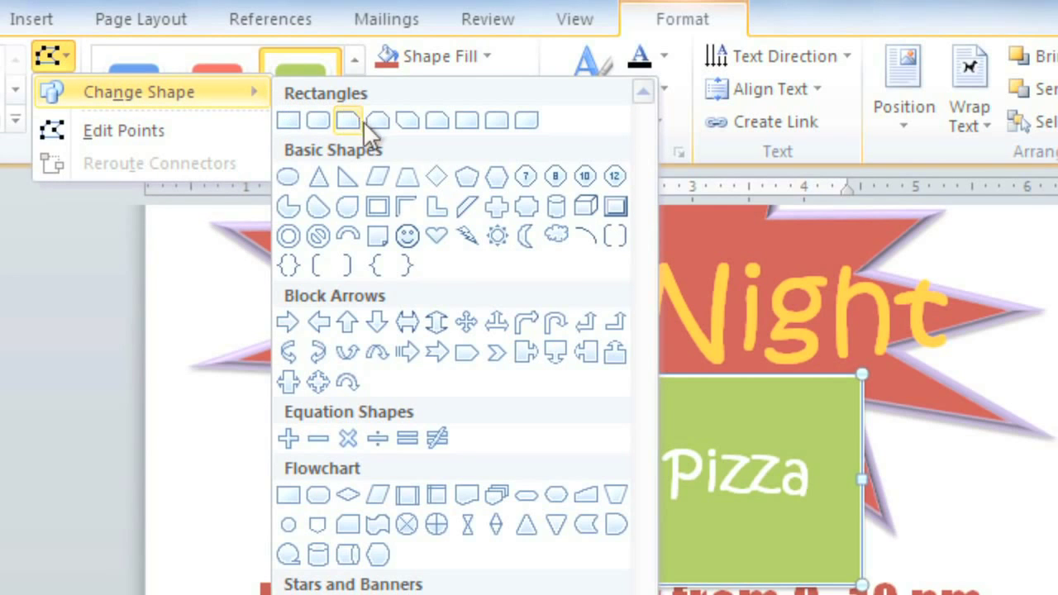
left_click(406, 176)
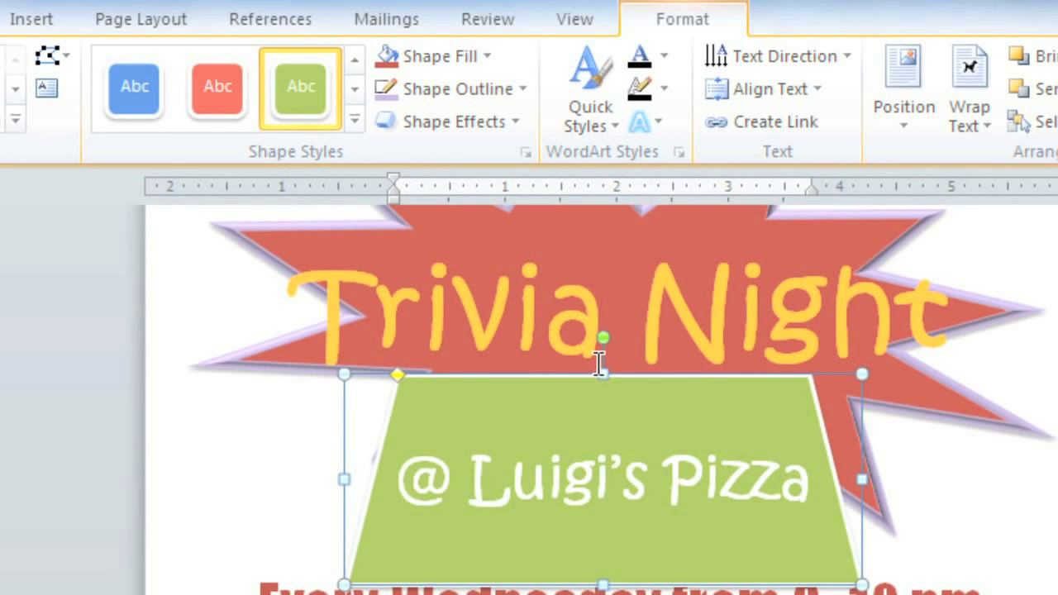
left_click_drag(603, 373, 601, 419)
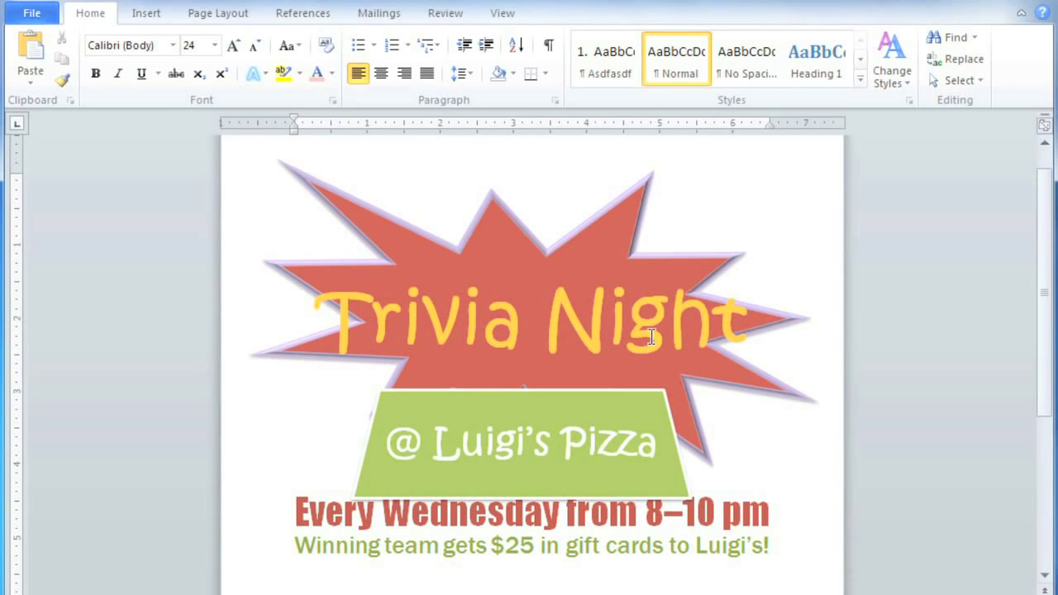
Convert the "Trivia Night" title to WordArt in the black style and set its text wrapping to In Front of Text
left_click_drag(748, 334, 380, 336)
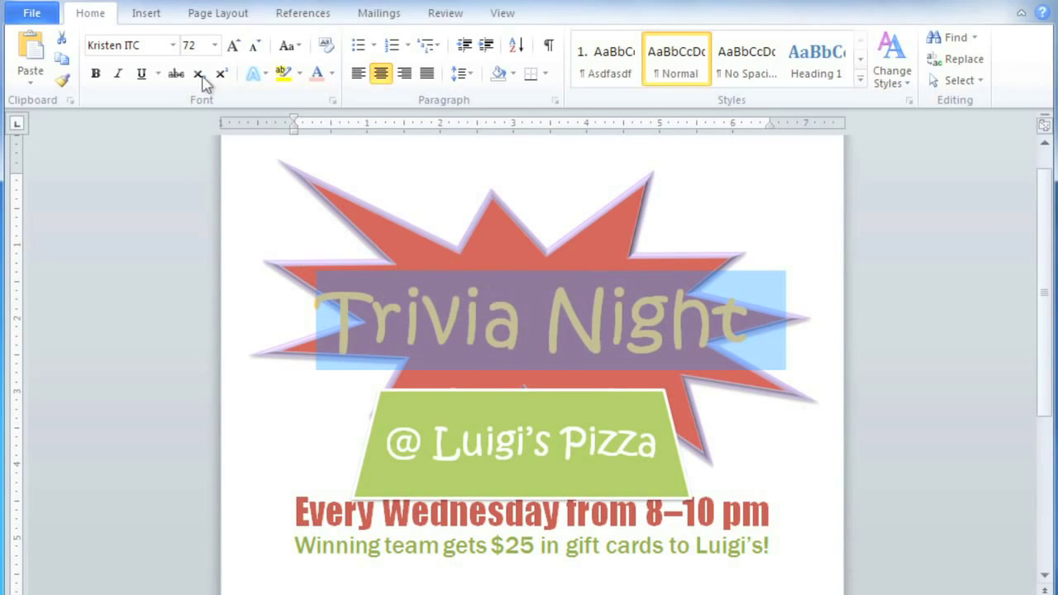
left_click(162, 14)
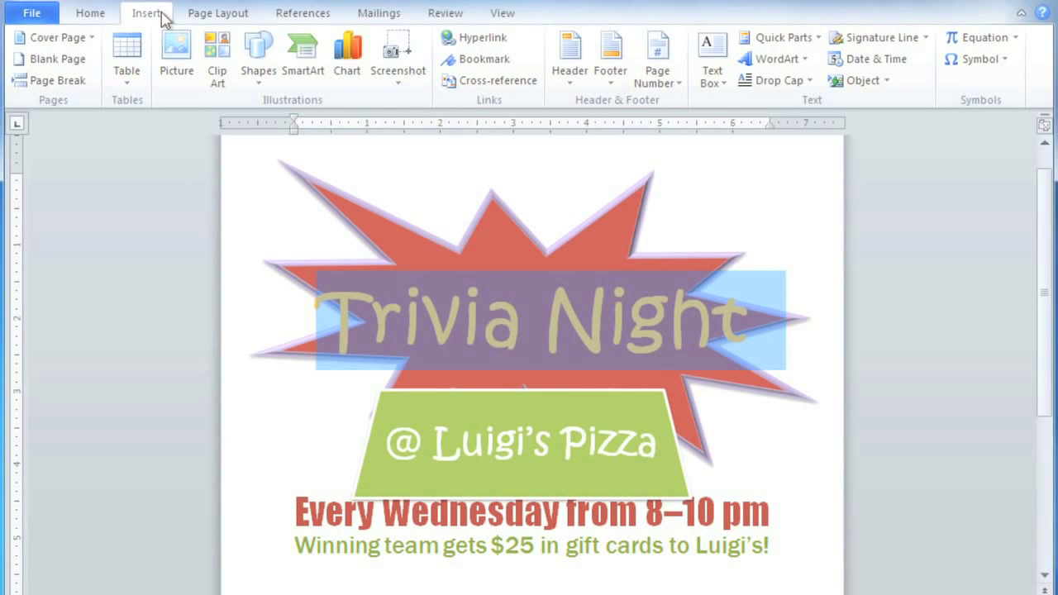
left_click(755, 62)
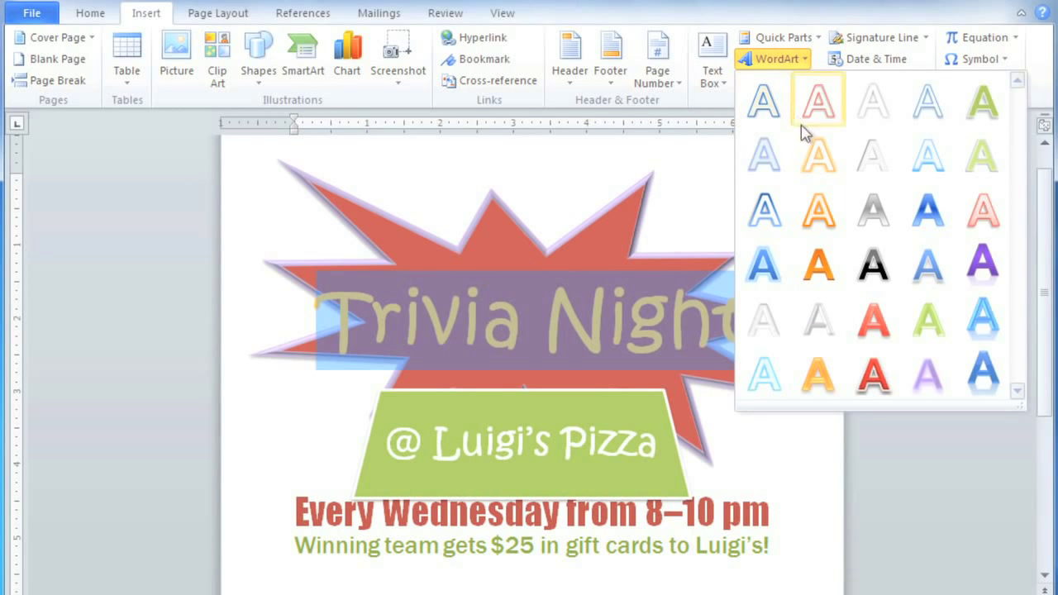
left_click(859, 262)
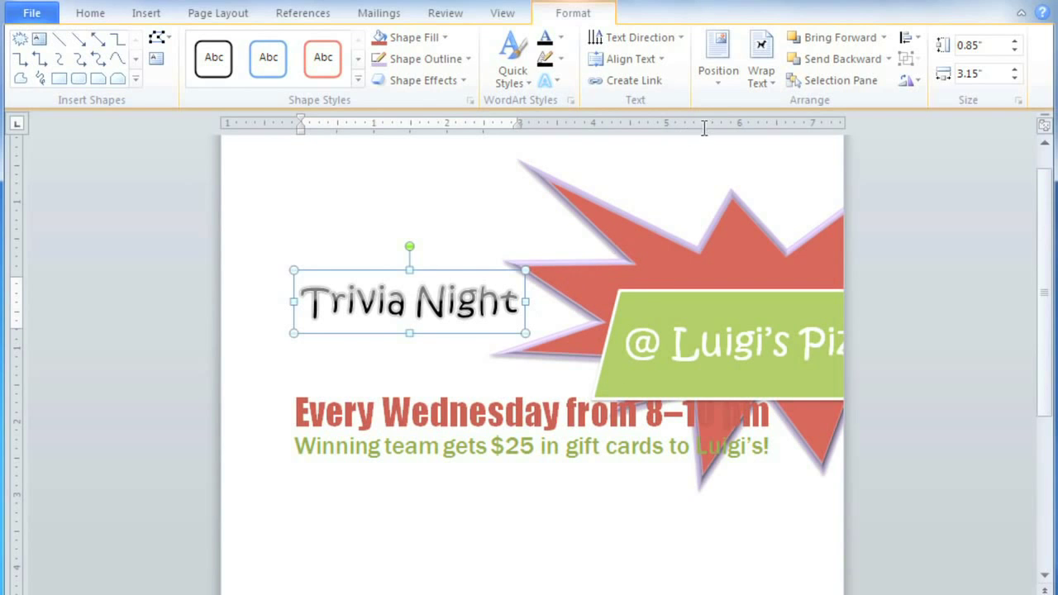
left_click(755, 86)
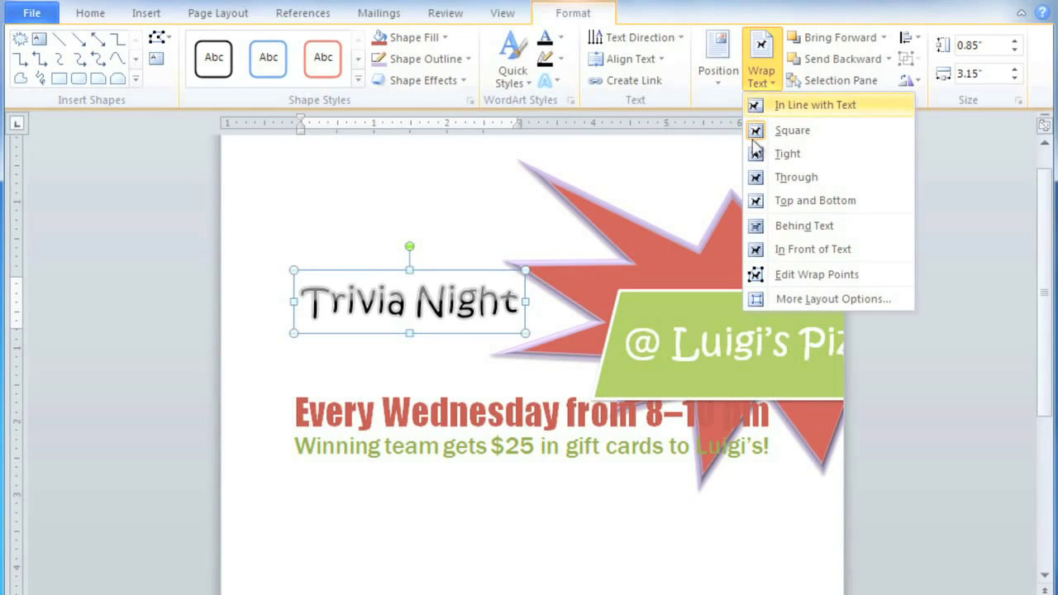
left_click(805, 249)
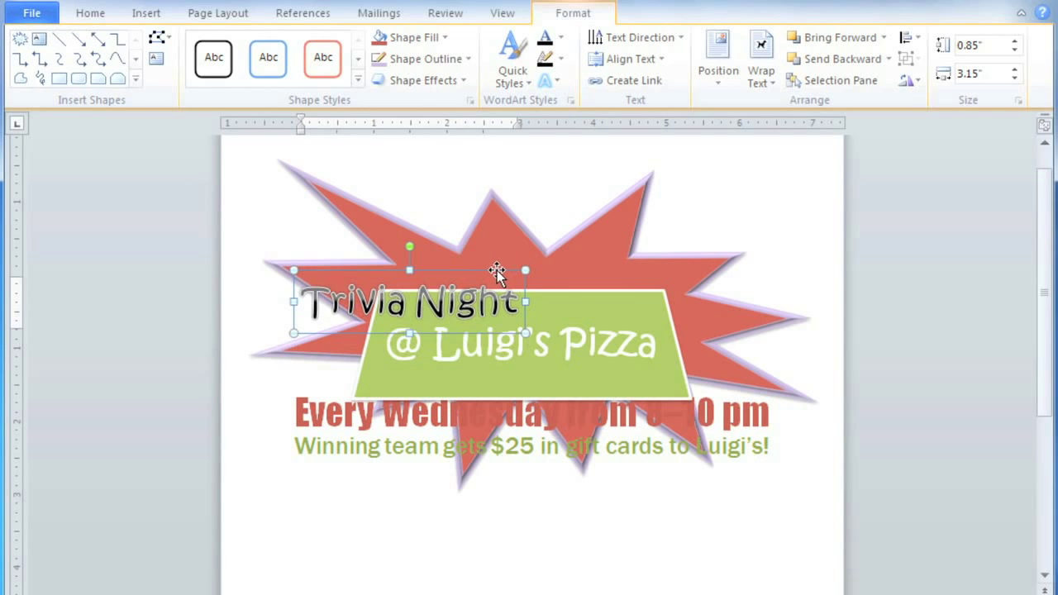
Move the "Trivia Night" WordArt to the upper center of the starburst and shift the green trapezoid down below it
left_click_drag(517, 265, 618, 244)
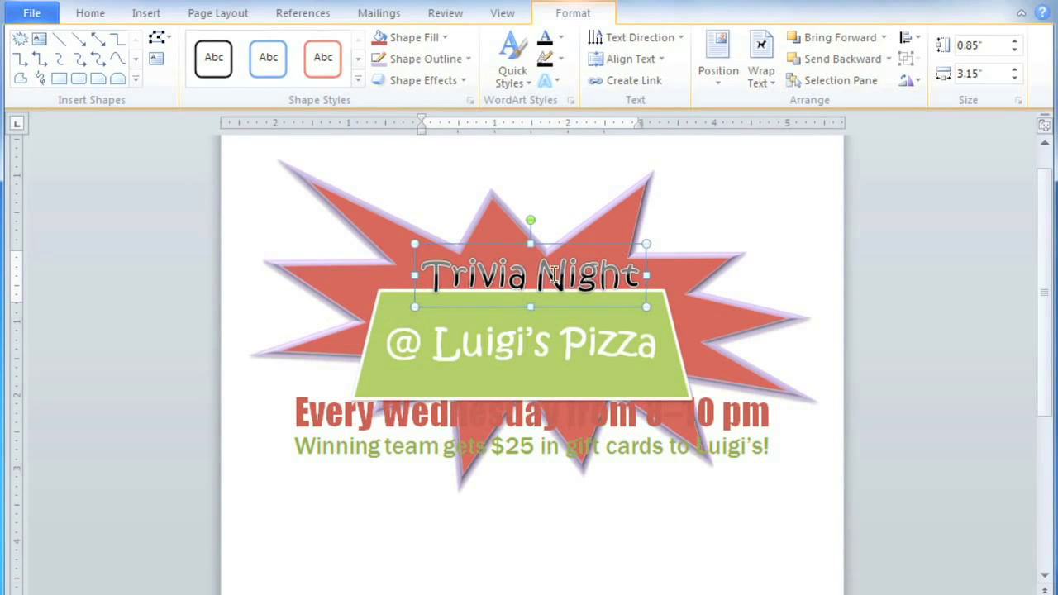
left_click_drag(405, 295, 414, 325)
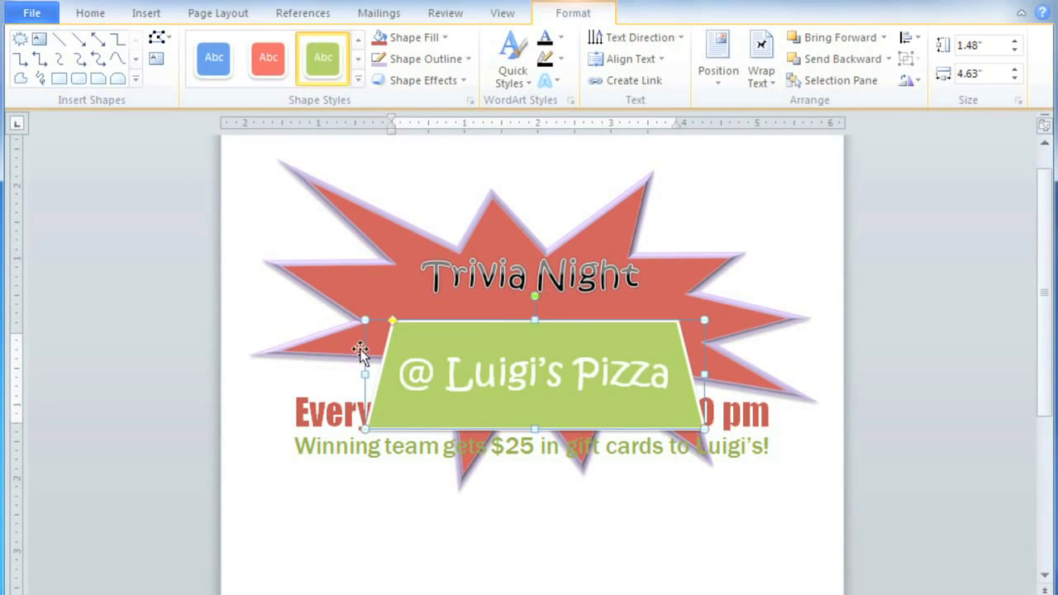
Insert two blank lines above the "Every Wednesday from 8–10 pm" line to push the event details down the page
left_click(304, 411)
key("Return")
key("Return")
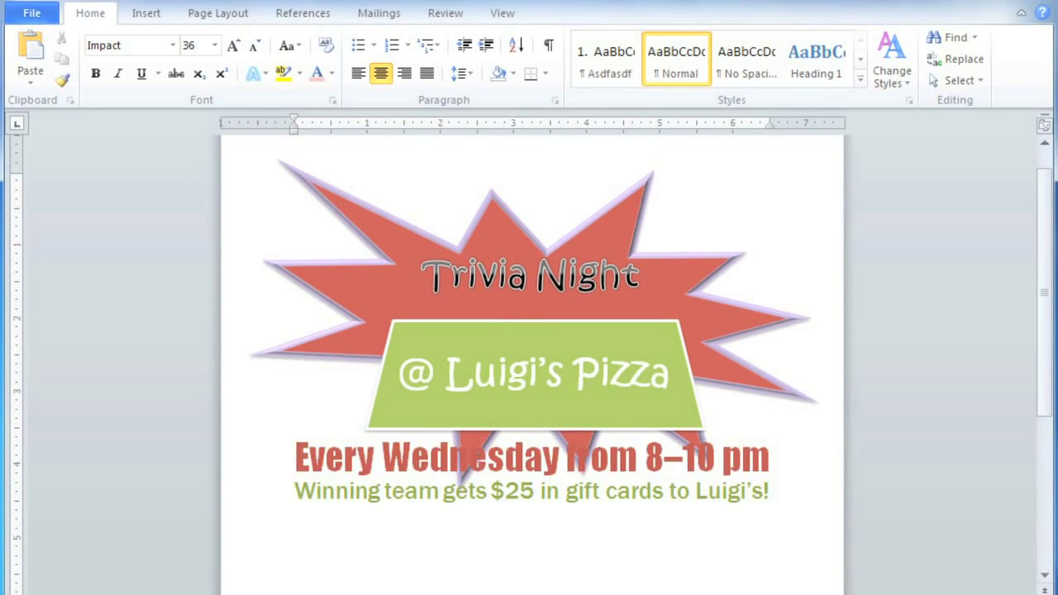
Move the green trapezoid down to just above the "Every Wednesday" line and the "Trivia Night" WordArt down to the middle of the starburst
left_click_drag(499, 326, 500, 373)
left_click(494, 306)
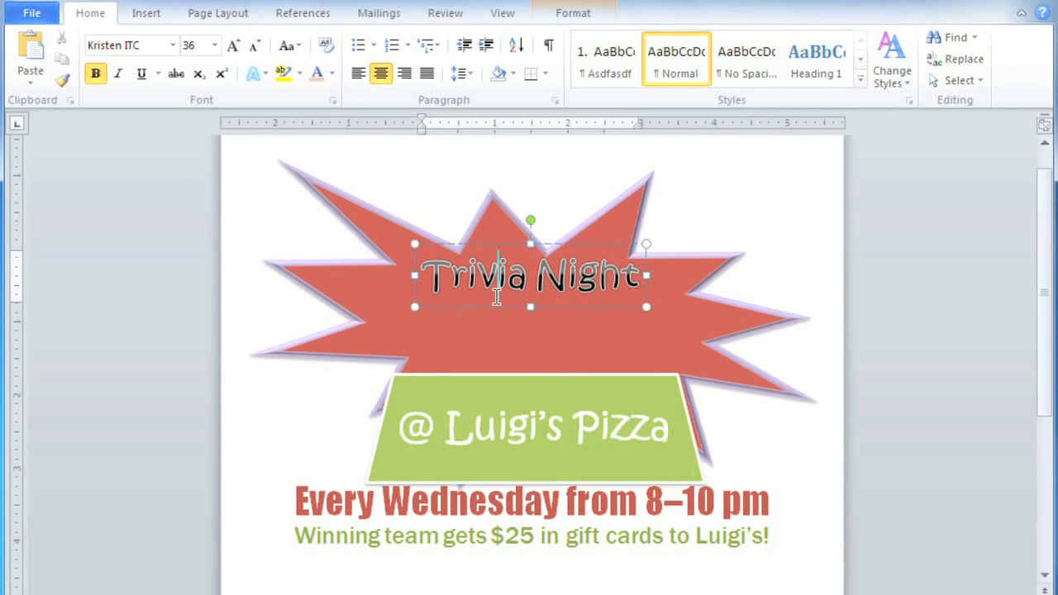
left_click_drag(494, 306, 509, 347)
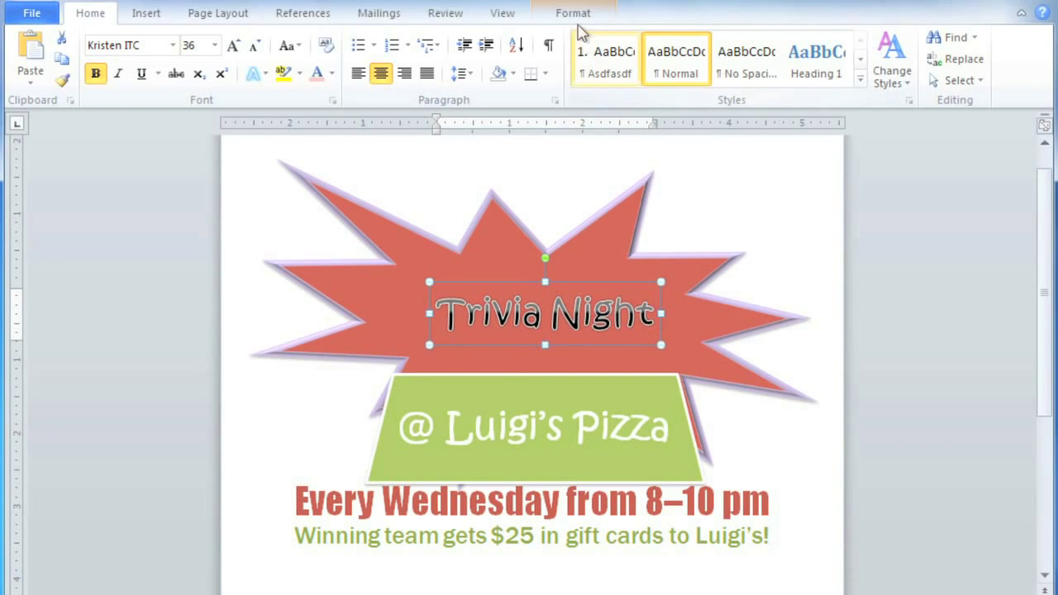
Set the text fill of the "Trivia Night" WordArt to standard yellow
left_click(577, 25)
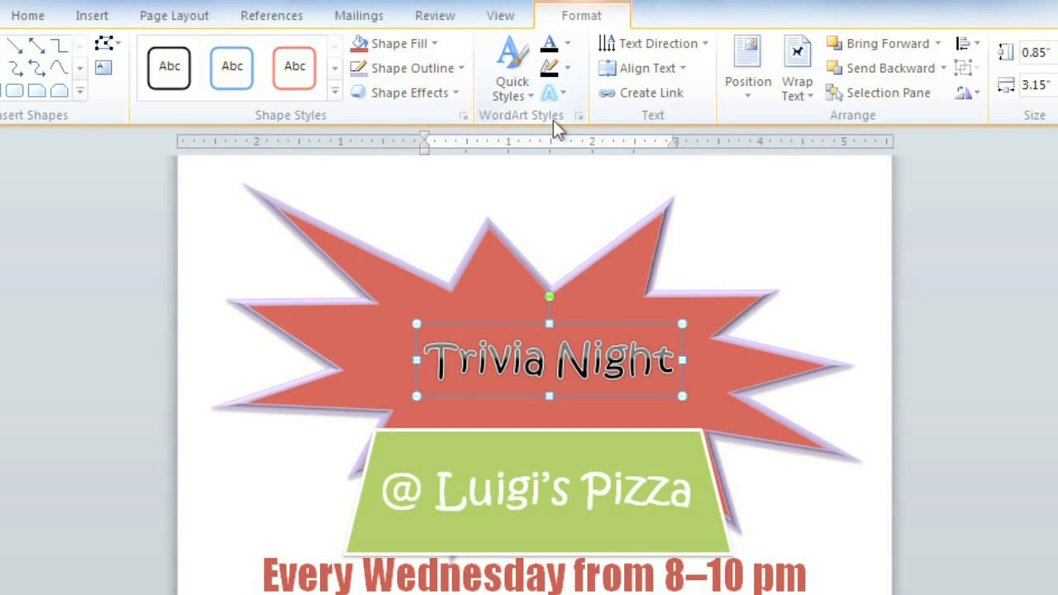
left_click(567, 43)
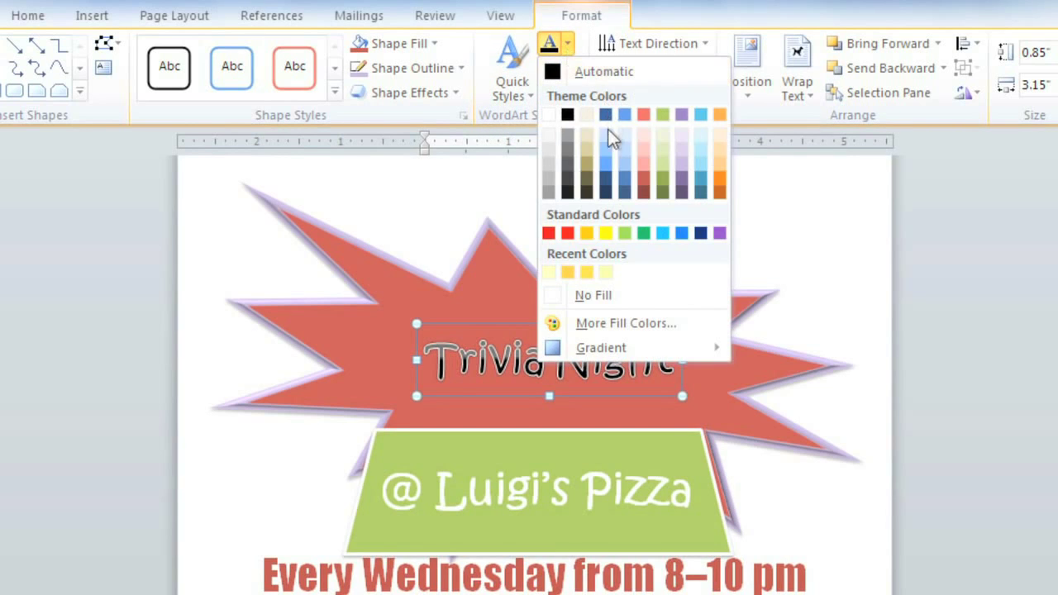
left_click(605, 232)
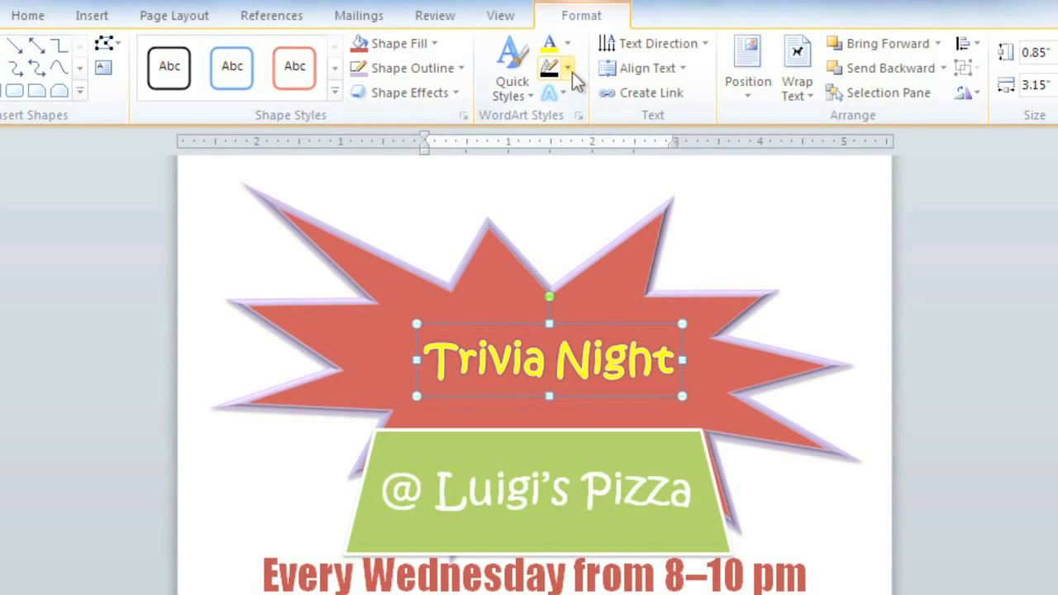
Give the "Trivia Night" WordArt a dark purple text outline with a weight of 2¼ pt
left_click(570, 71)
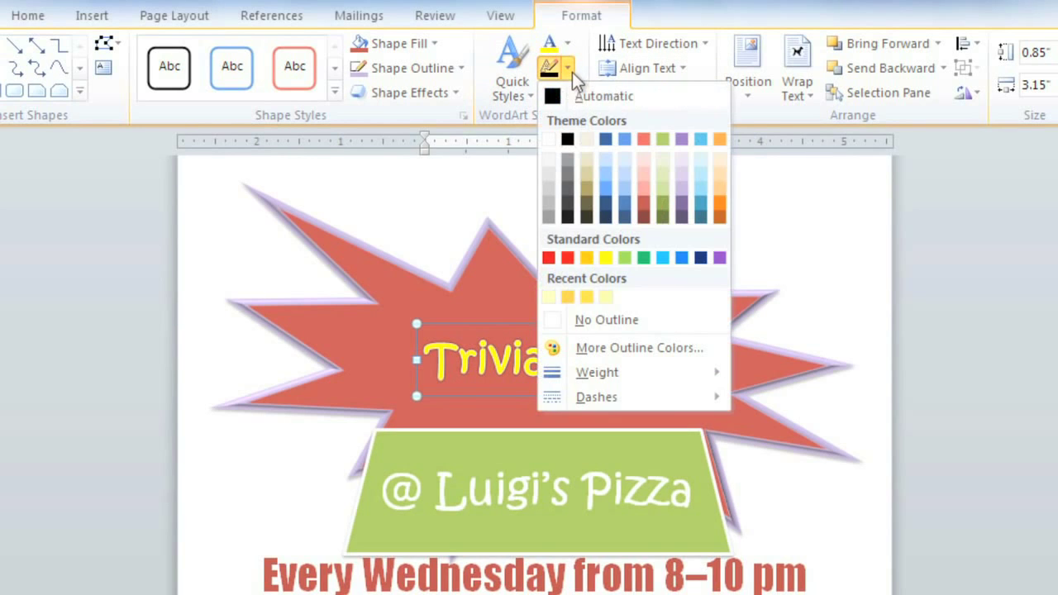
left_click(679, 203)
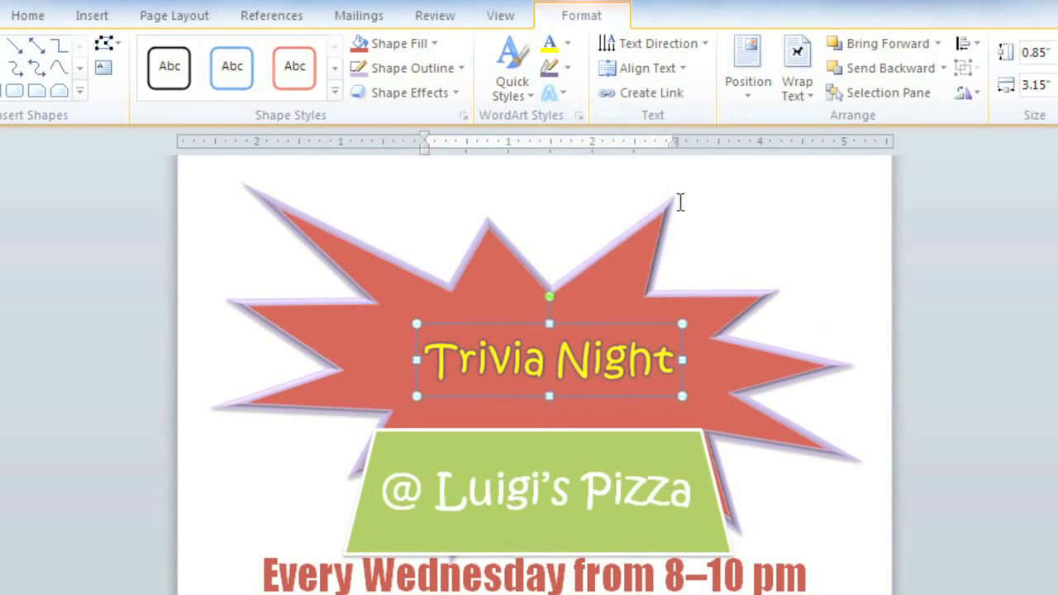
left_click(568, 69)
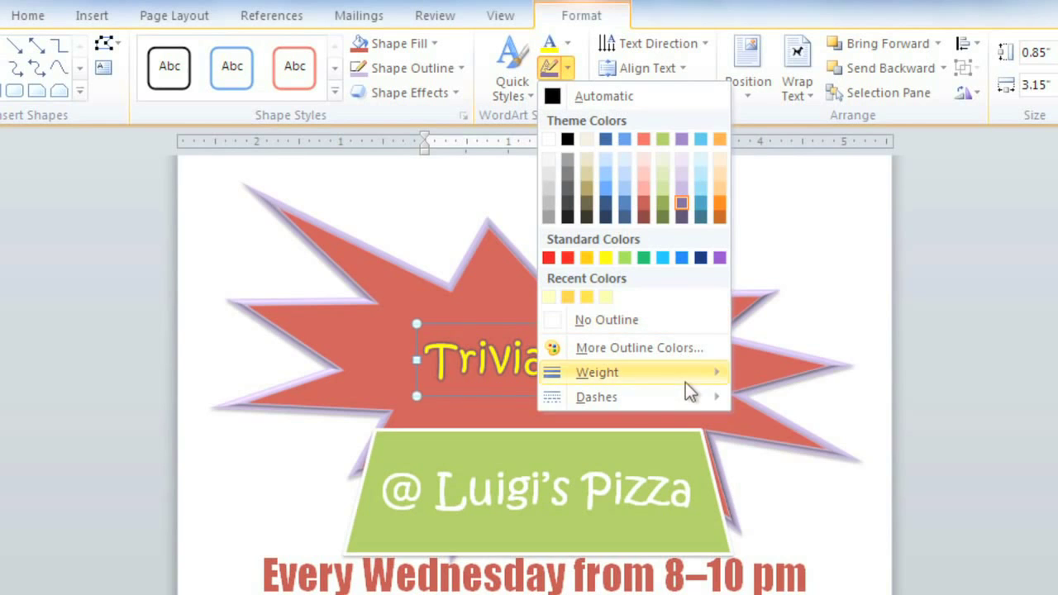
mouse_move(685, 380)
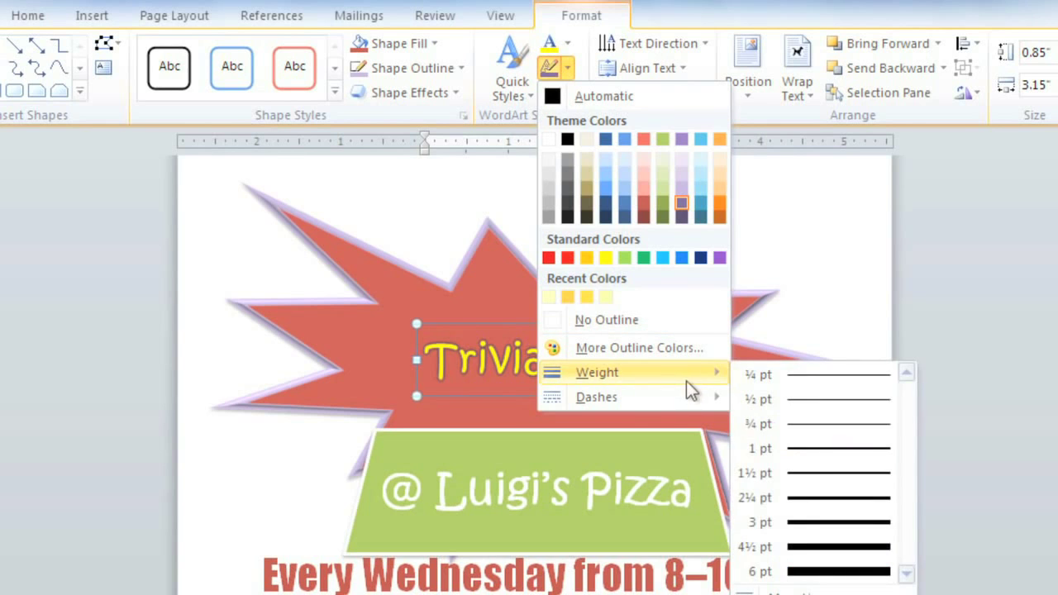
left_click(759, 497)
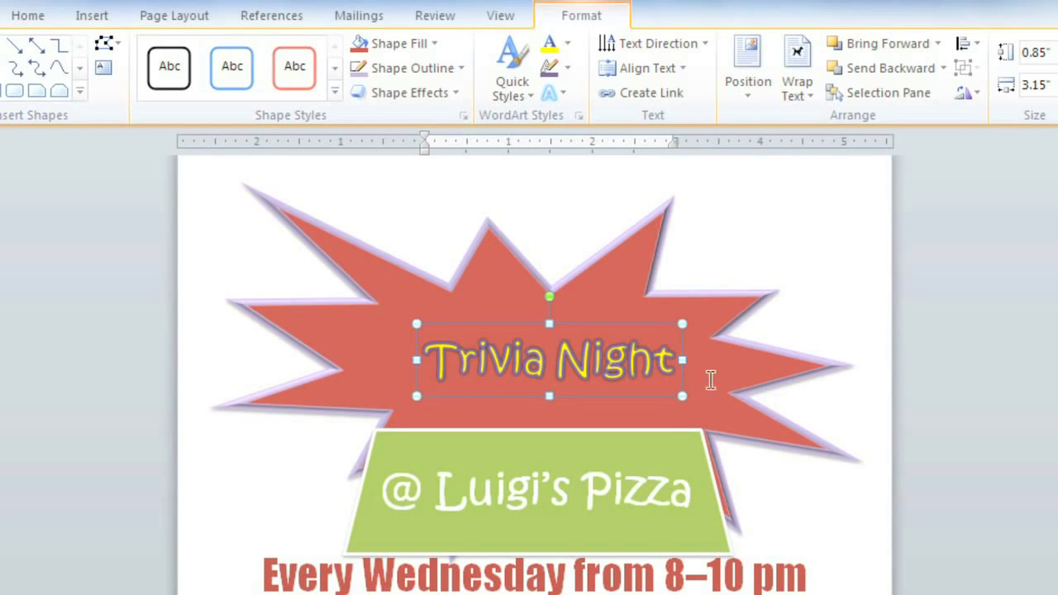
Apply the Deflate warp transform effect to the "Trivia Night" WordArt so the letters narrow toward the middle
left_click(554, 97)
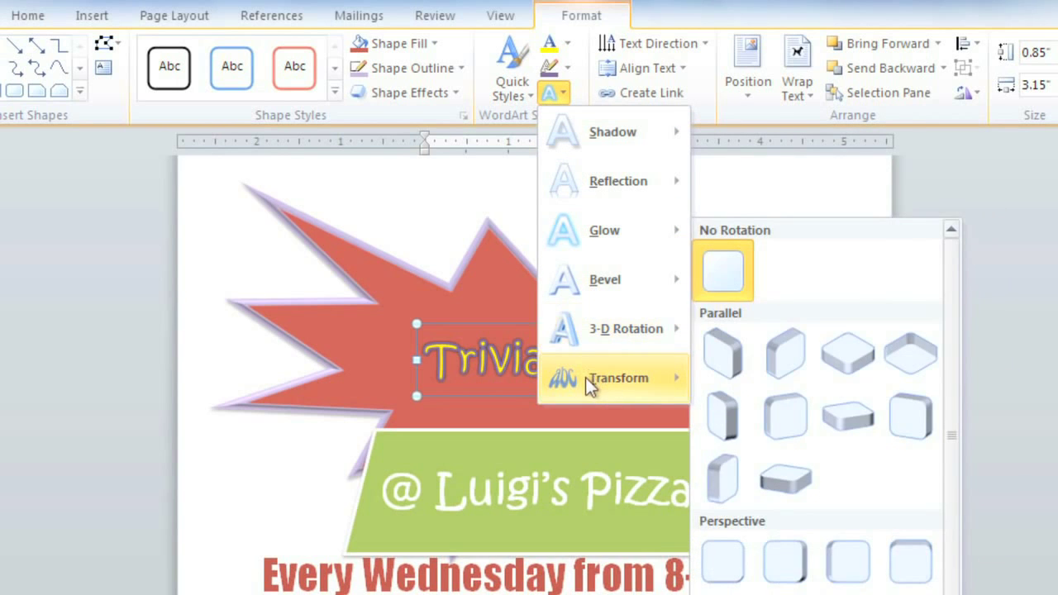
mouse_move(583, 388)
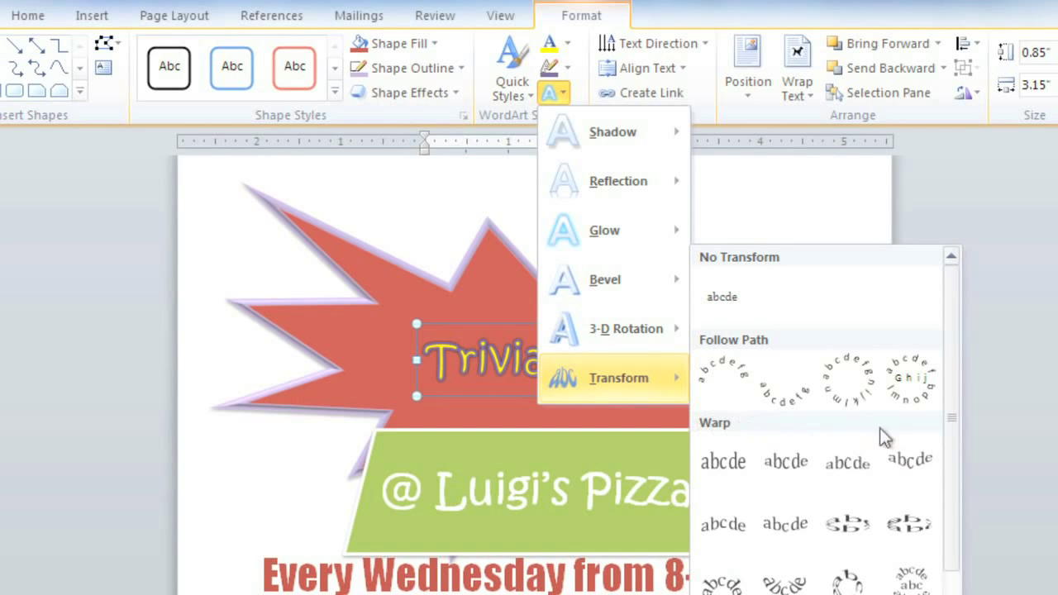
left_click_drag(950, 421, 970, 559)
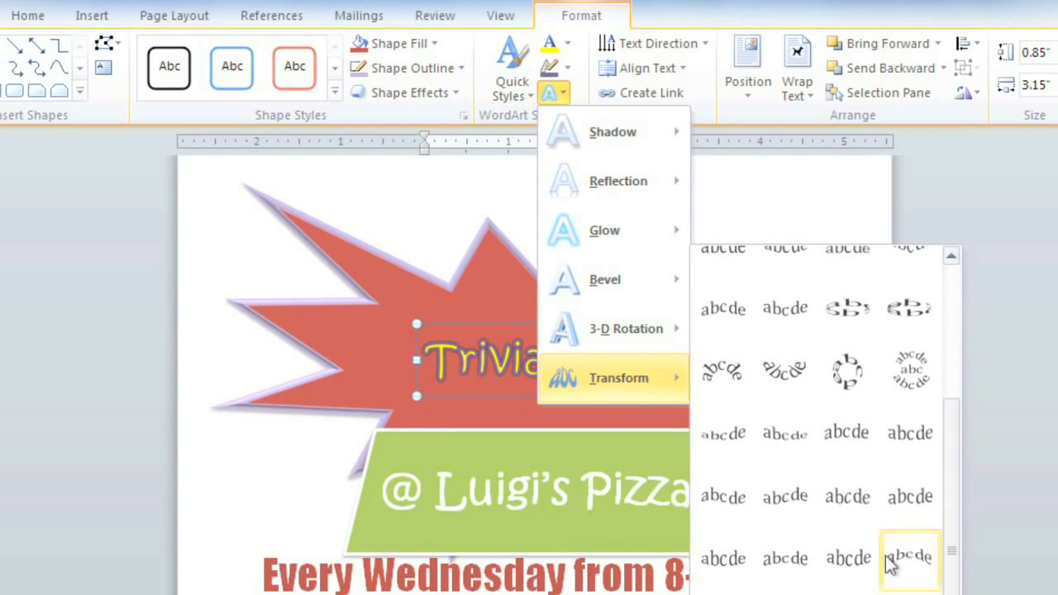
left_click(786, 562)
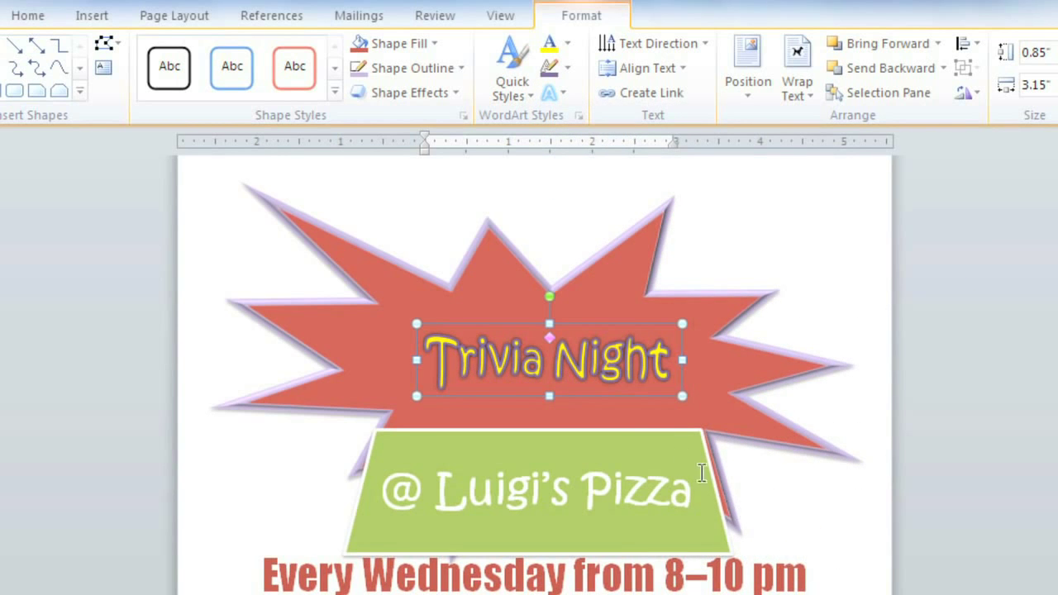
Enlarge the "Trivia Night" WordArt to about 7.4 inches wide, extend its height down to the trapezoid, and nudge it slightly down and right
left_click_drag(415, 325, 240, 280)
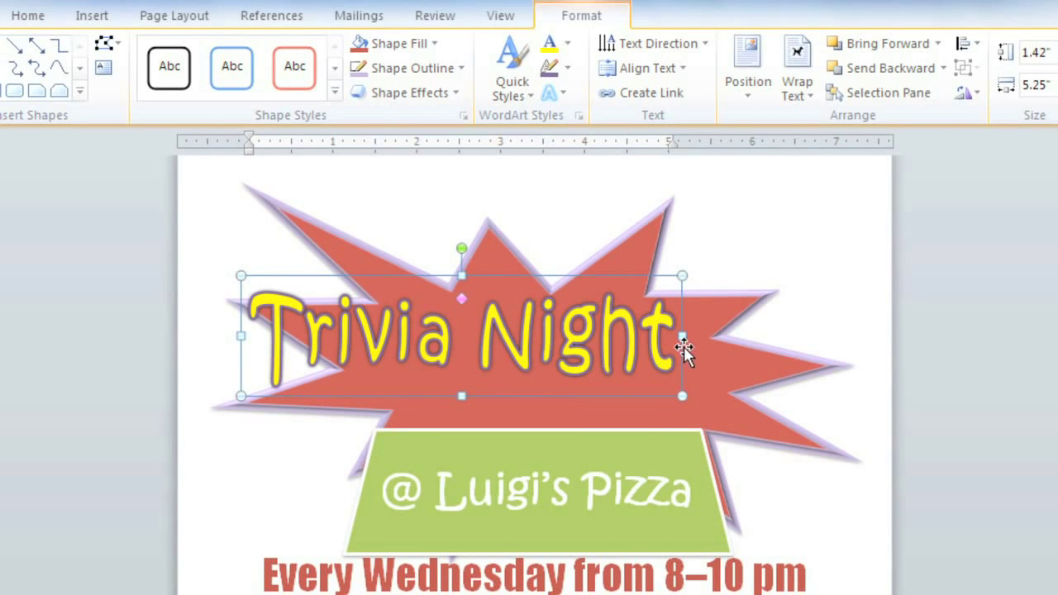
left_click_drag(683, 336, 861, 339)
left_click_drag(551, 393, 554, 441)
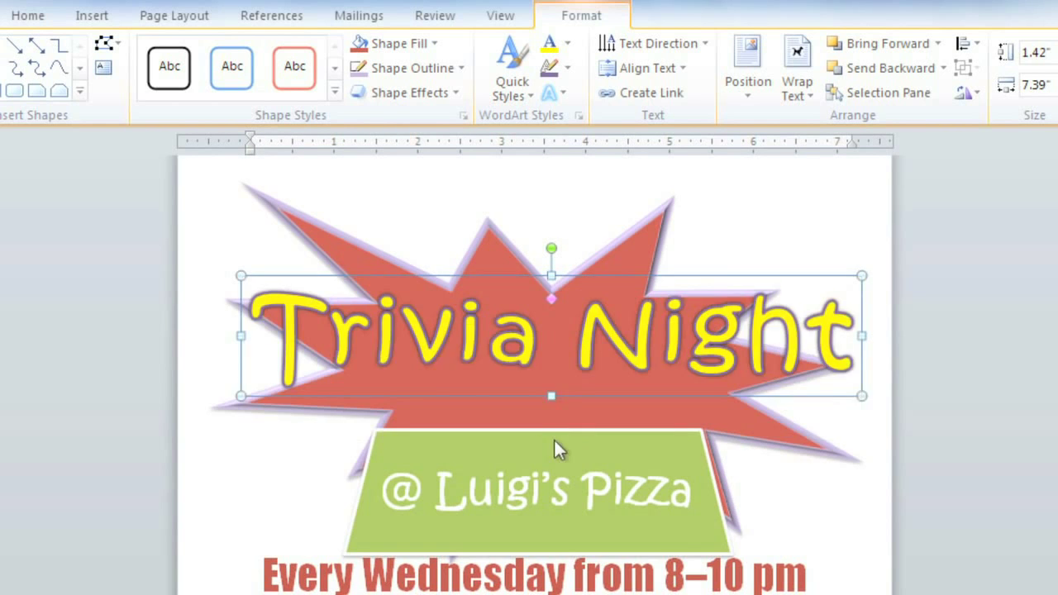
left_click_drag(607, 275, 617, 288)
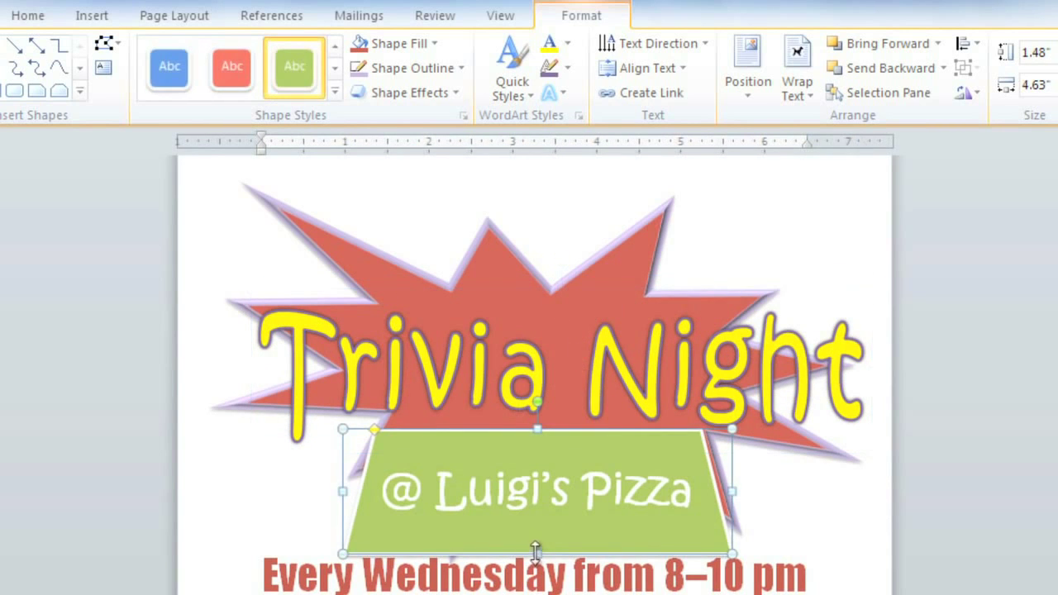
Shorten the green trapezoid from its bottom edge to about 1.27 inches high and deselect it
left_click_drag(535, 550, 537, 536)
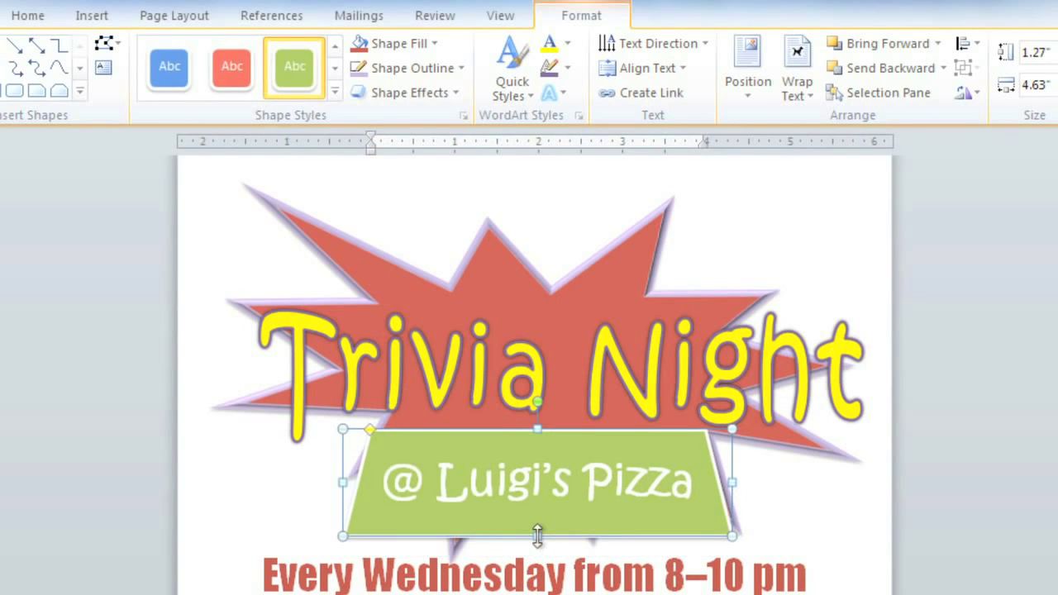
left_click(812, 570)
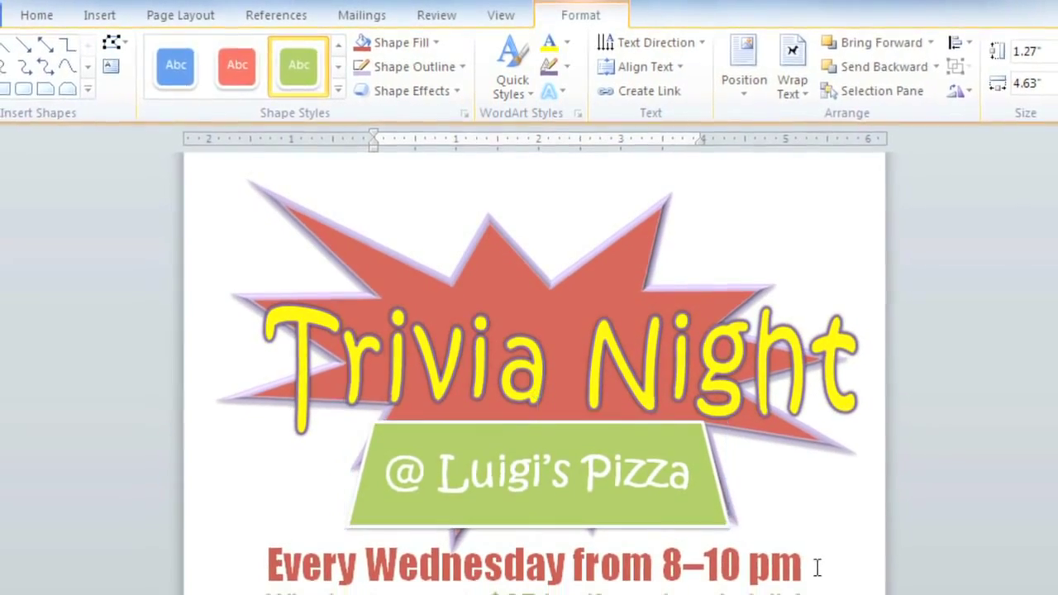